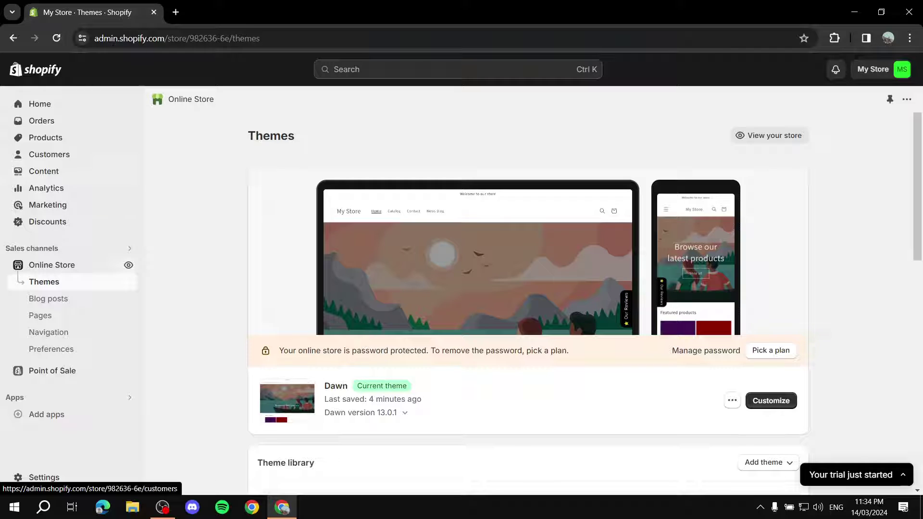
click(46, 137)
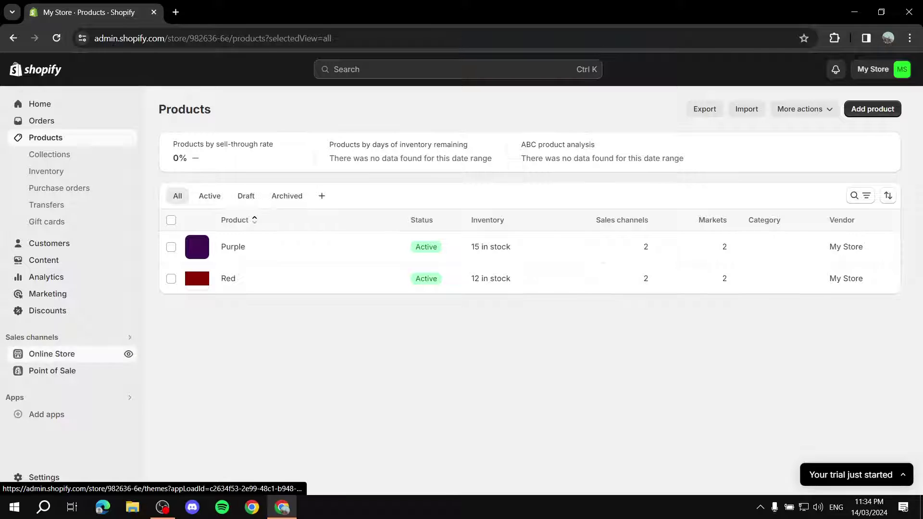
click(52, 354)
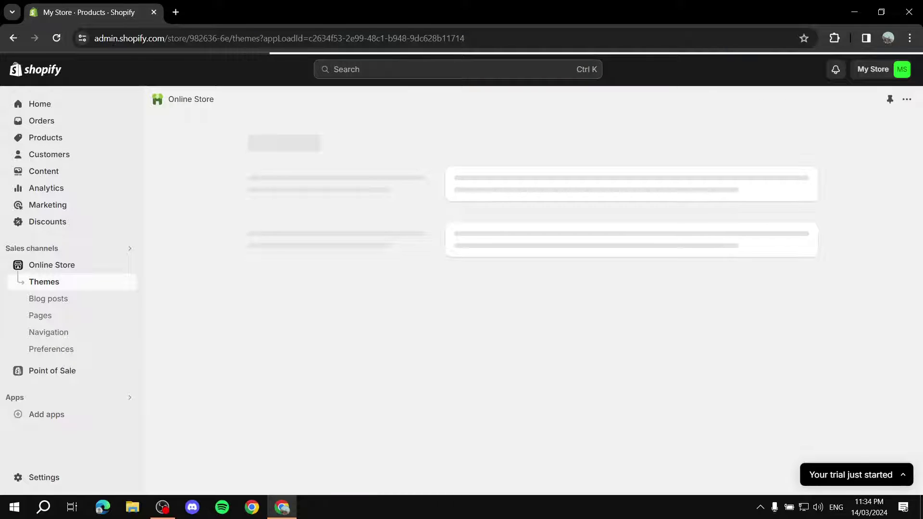
scroll(528, 298, down, 2)
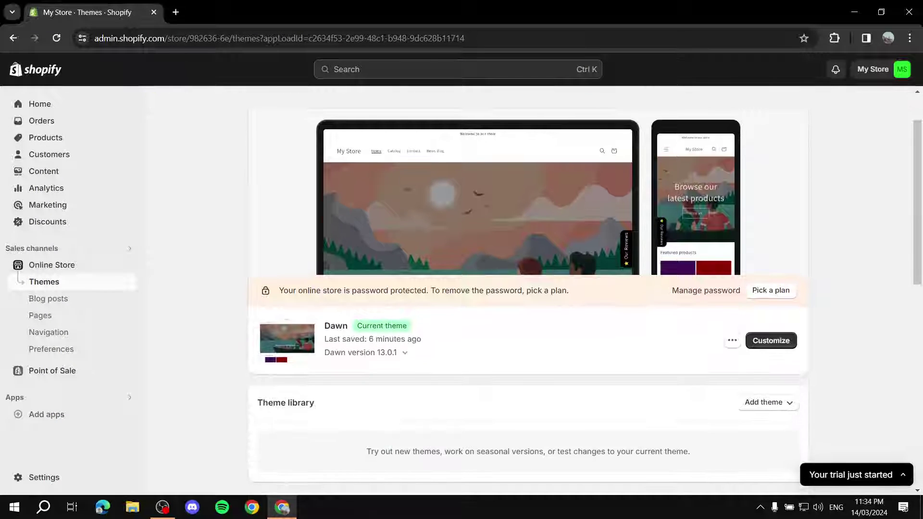
scroll(528, 298, up, 2)
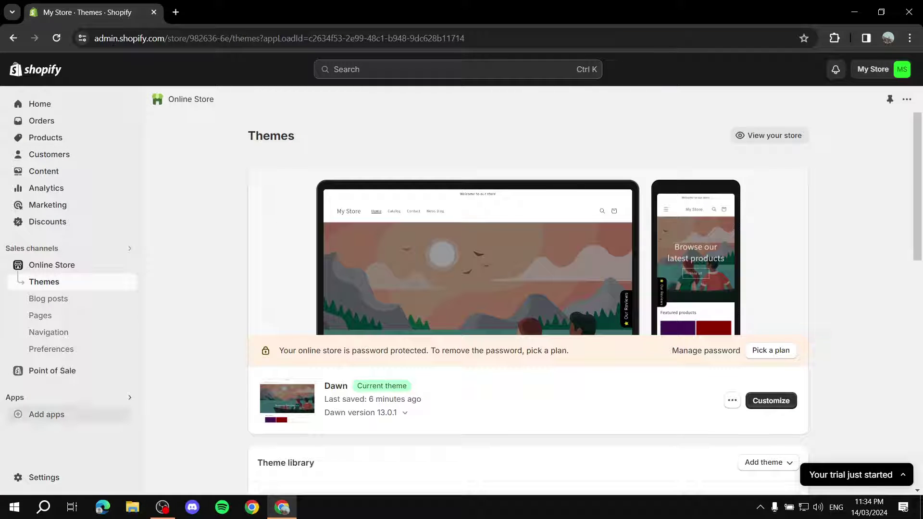
Search the Shopify App Store for 'Air product reviews'.
click(46, 415)
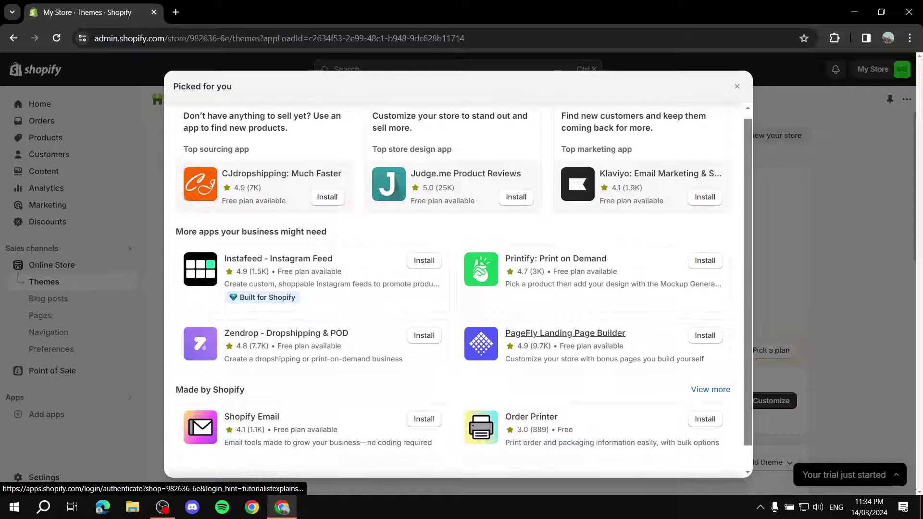
scroll(278, 236, down, 1)
click(498, 465)
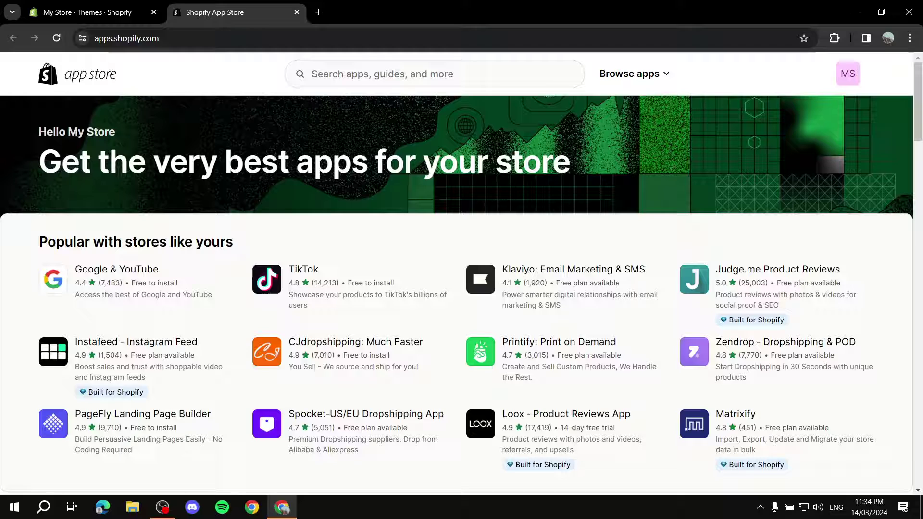
click(435, 74)
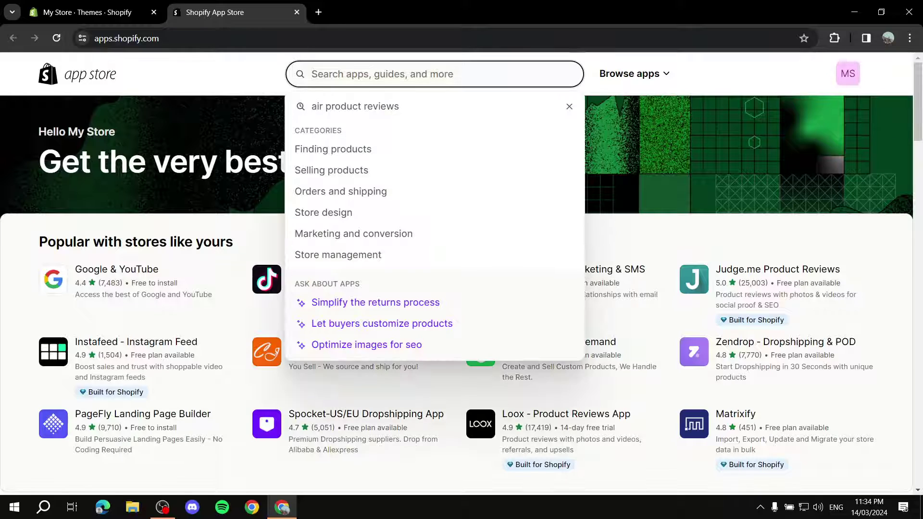
text(Air product )
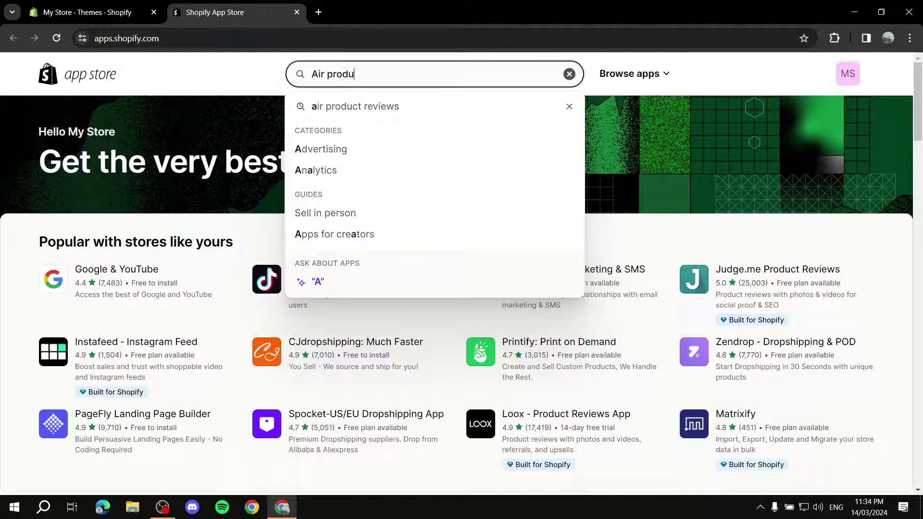
text(reviews)
key(Return)
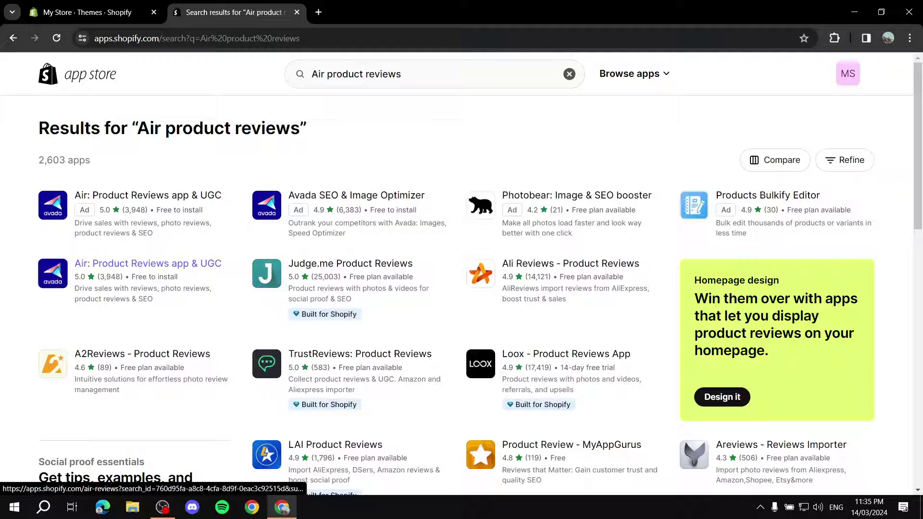
Open the Air: Product Reviews app & UGC listing and look over its features and pricing.
click(148, 263)
scroll(148, 264, down, 10)
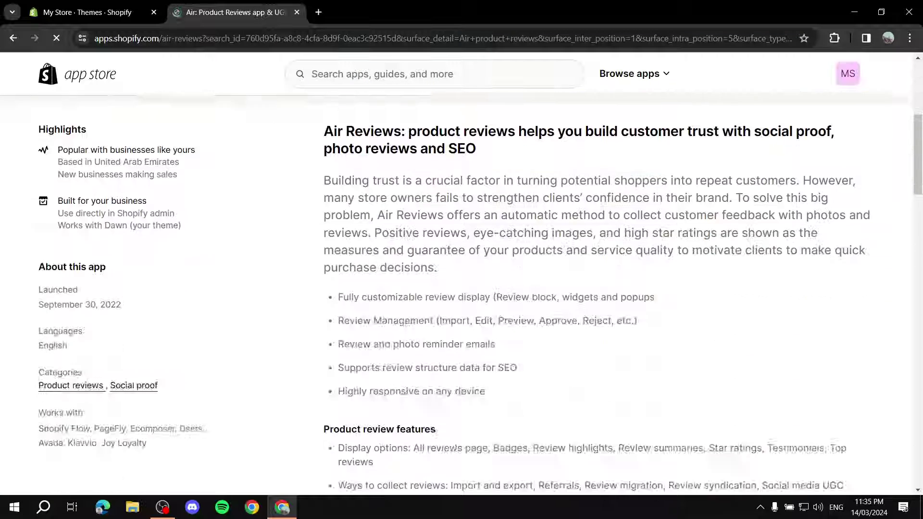
scroll(119, 428, down, 6)
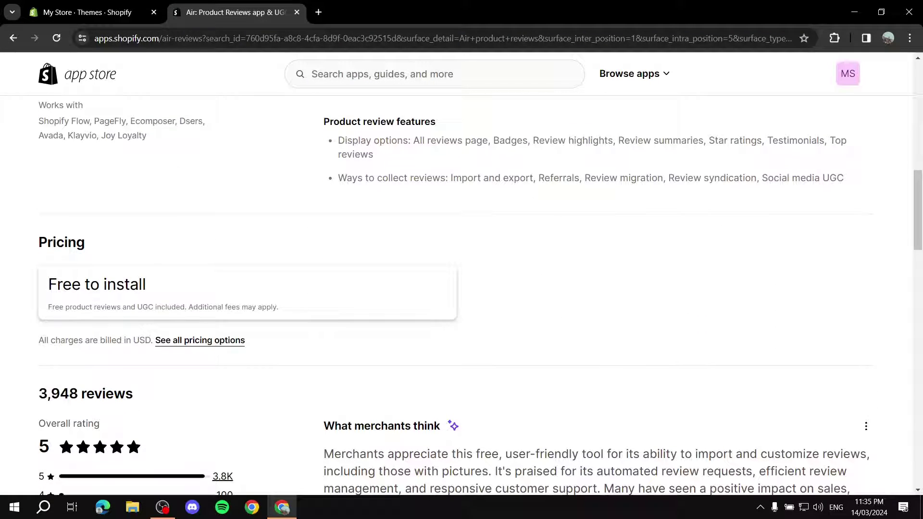
scroll(472, 274, up, 5)
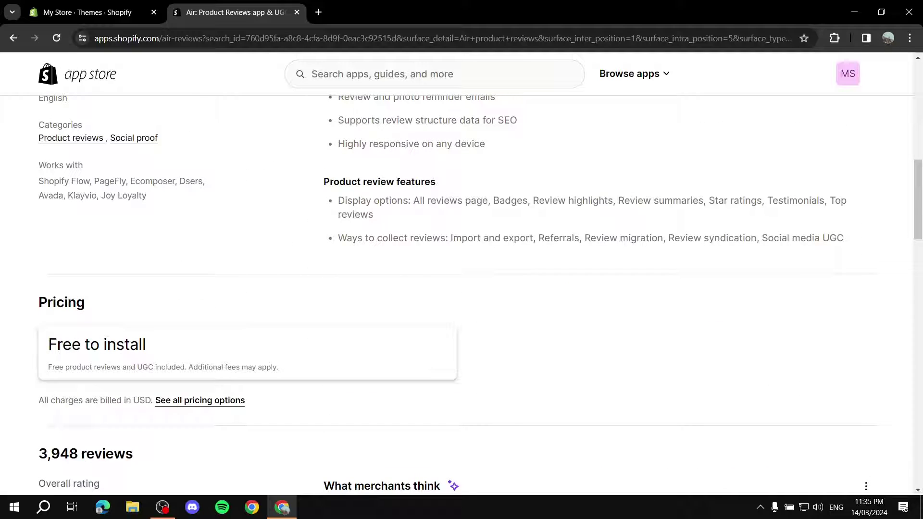
scroll(461, 288, up, 4)
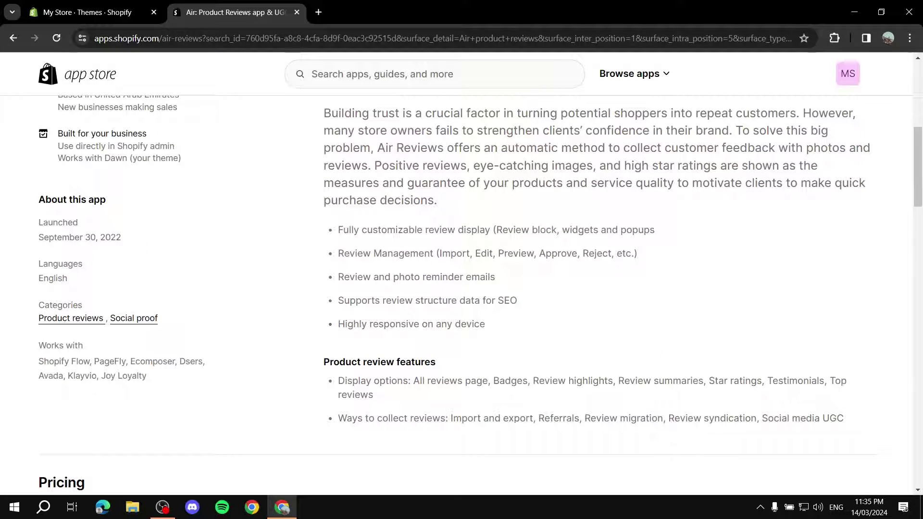
drag(338, 230, 655, 230)
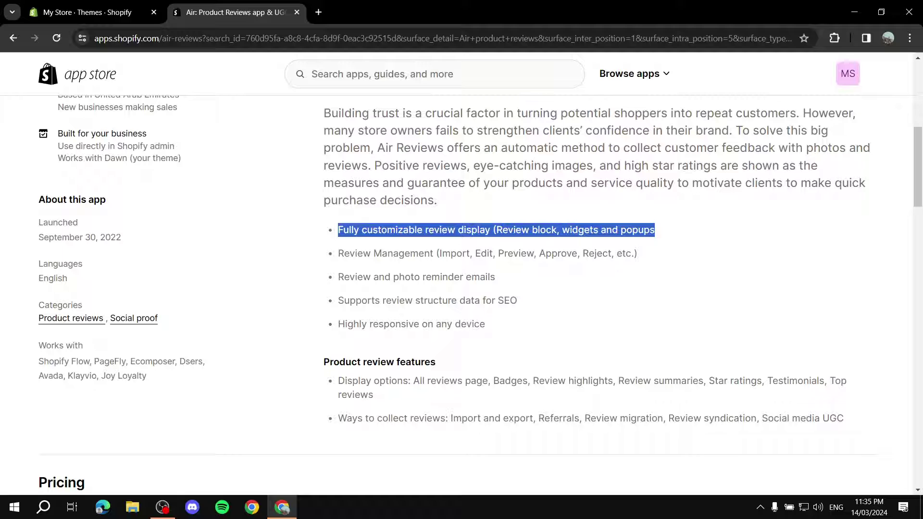
scroll(462, 289, up, 6)
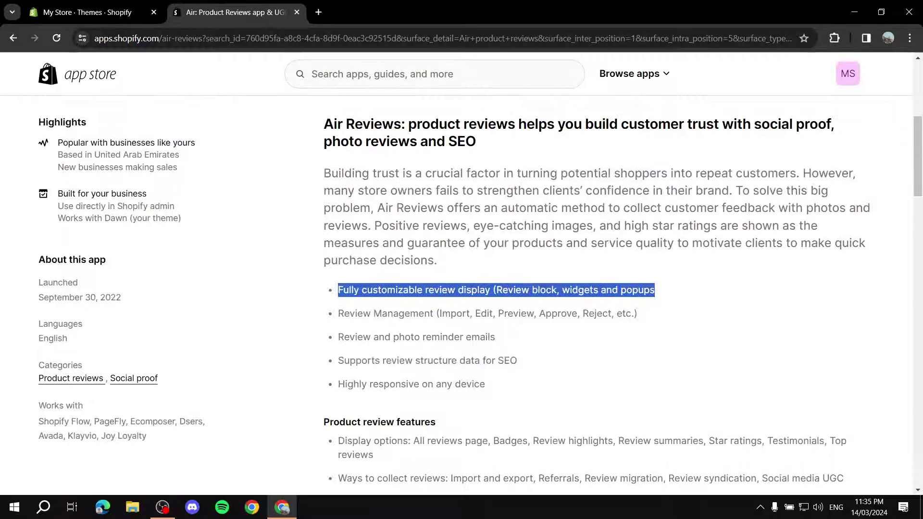
Install Air Product Reviews and approve its data access permissions.
click(172, 268)
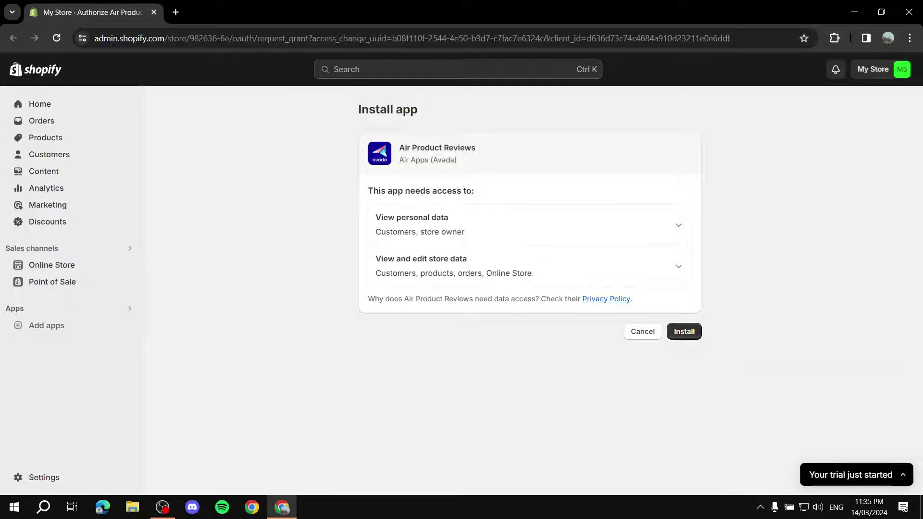
click(684, 332)
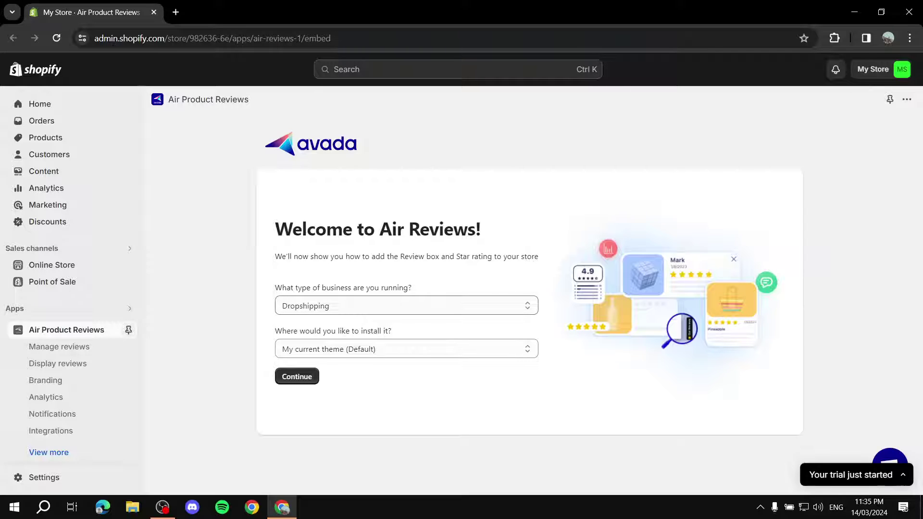
Set the business type to Print on Demand (POD).
click(407, 305)
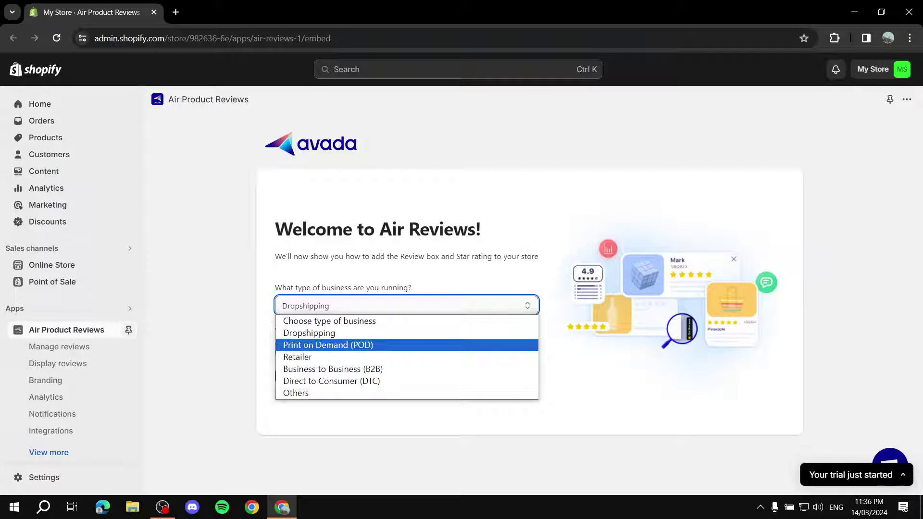
click(365, 345)
click(384, 305)
click(366, 345)
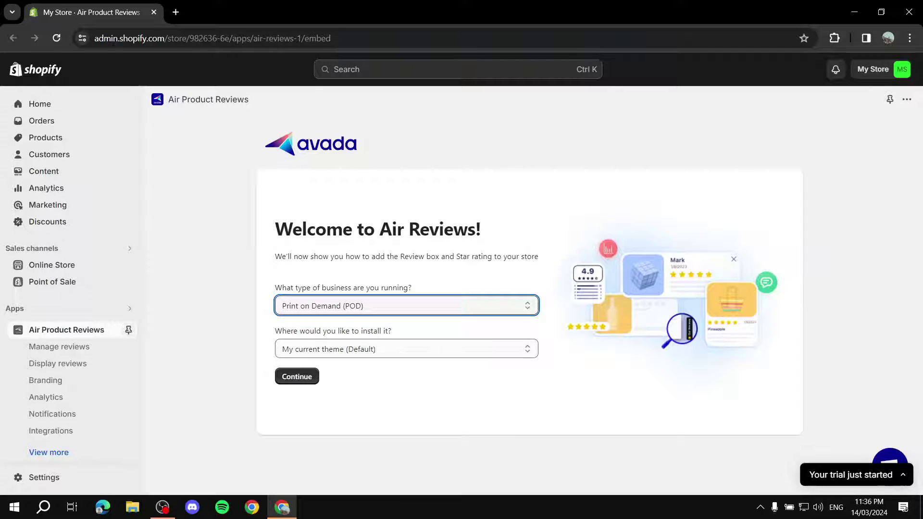
Keep My current theme (Default) as the install location and continue.
click(406, 350)
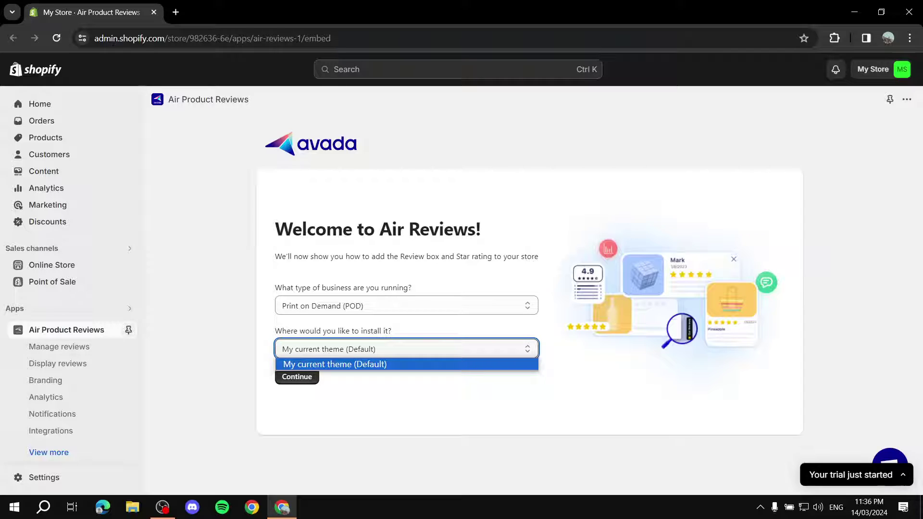
click(335, 364)
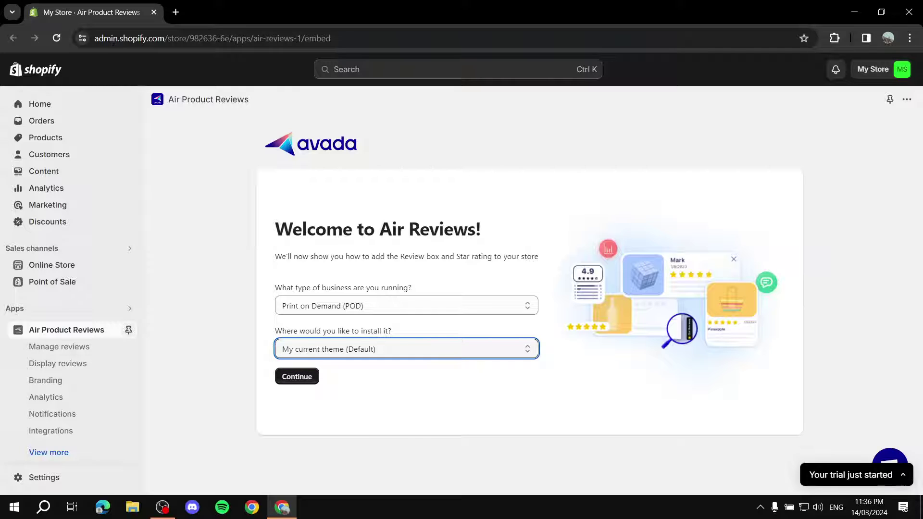
click(297, 377)
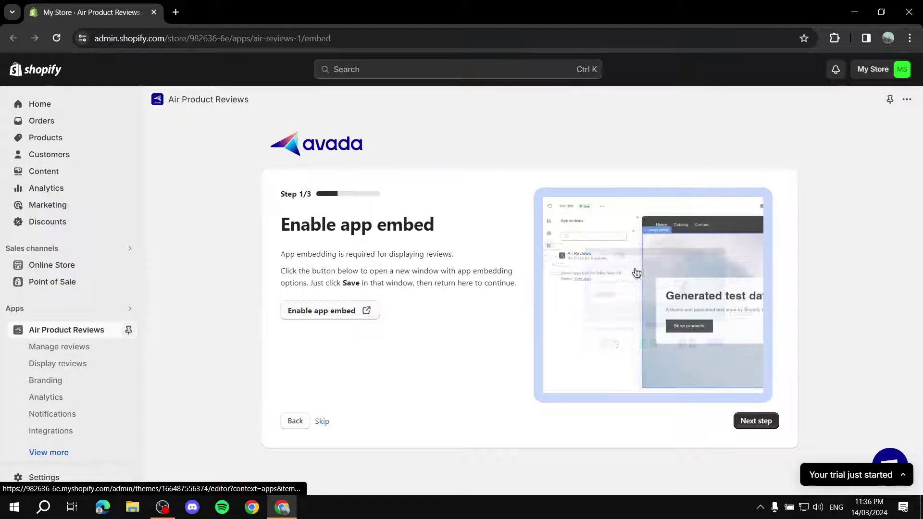
Confirm the Air Reviews app embed is switched on in the Dawn theme editor.
click(321, 311)
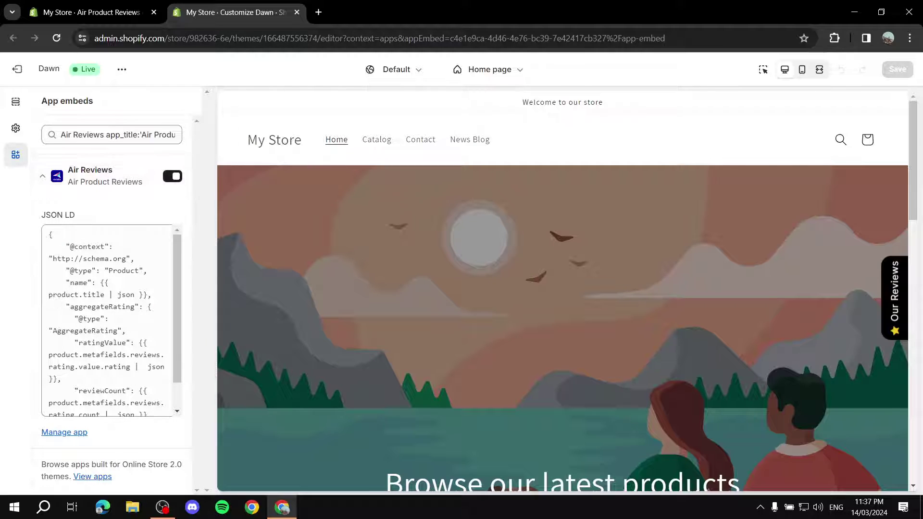
click(173, 176)
click(173, 176)
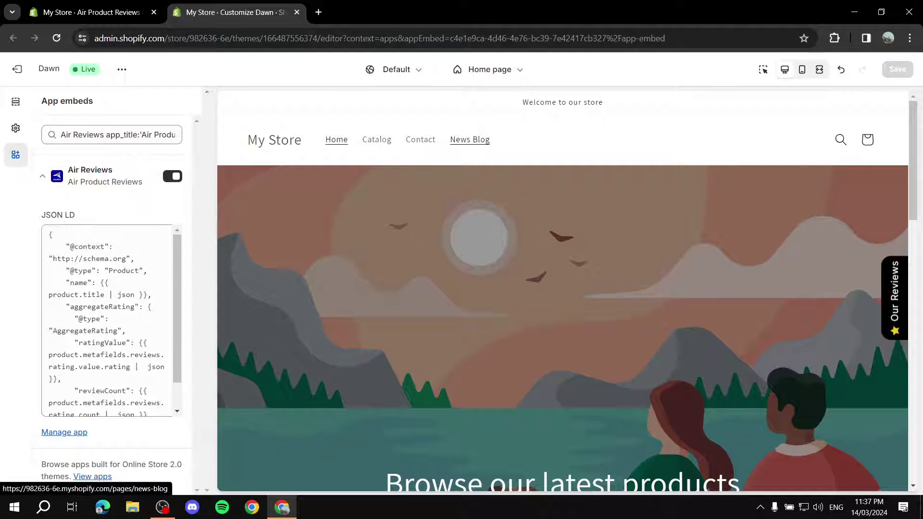
Close the theme editor tab and move to the next setup step.
click(110, 13)
click(235, 12)
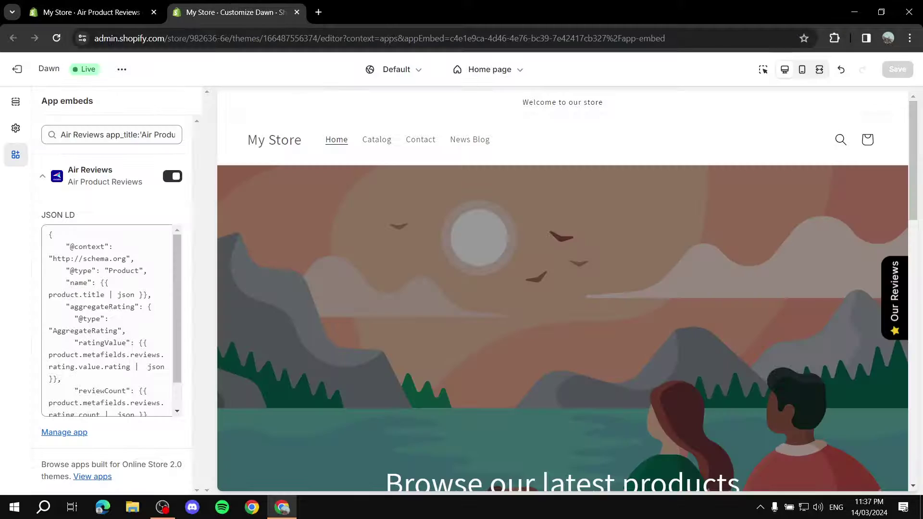
click(297, 12)
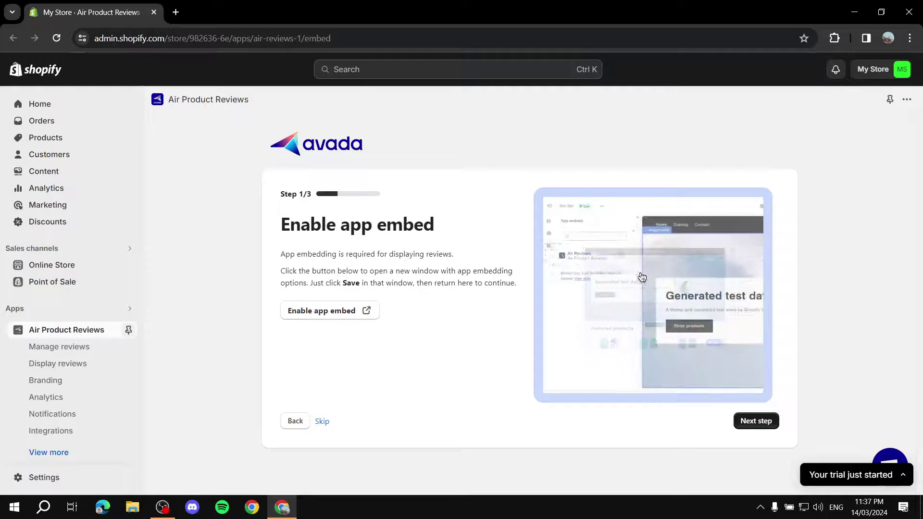
click(756, 421)
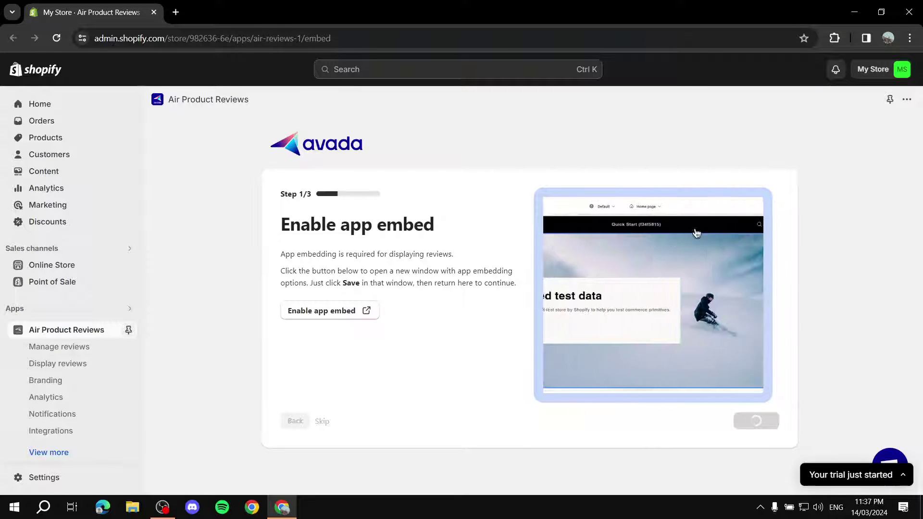
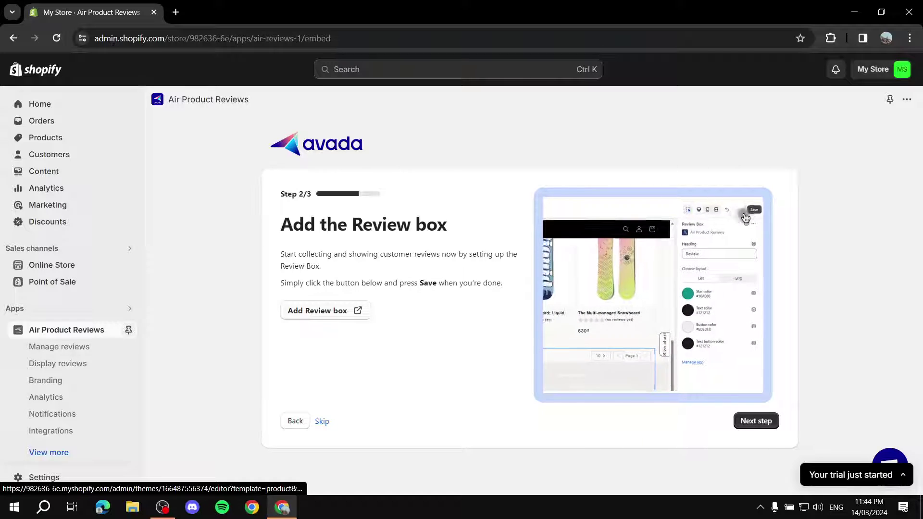
From setup step 2, add the Review box, which opens the theme editor with the block added.
click(317, 310)
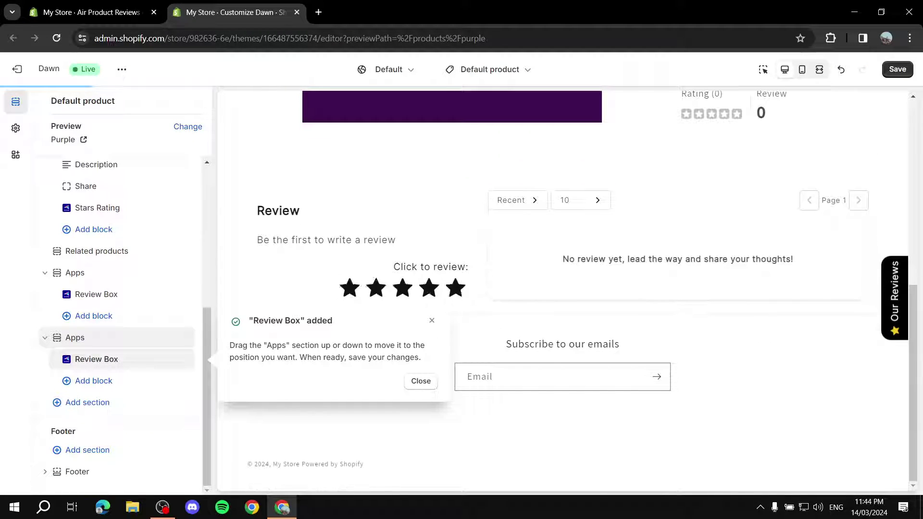
Dismiss the added notice and drag the Stars Rating block into the second Apps section.
click(421, 382)
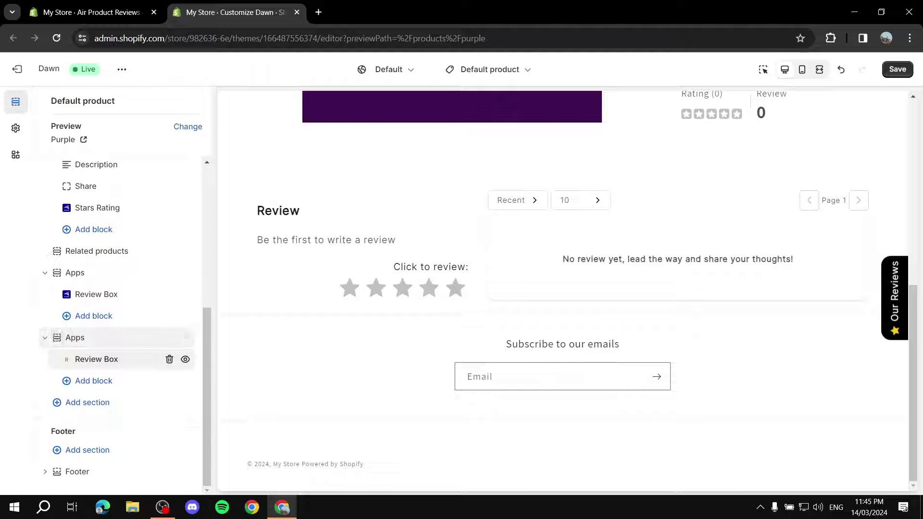
click(45, 338)
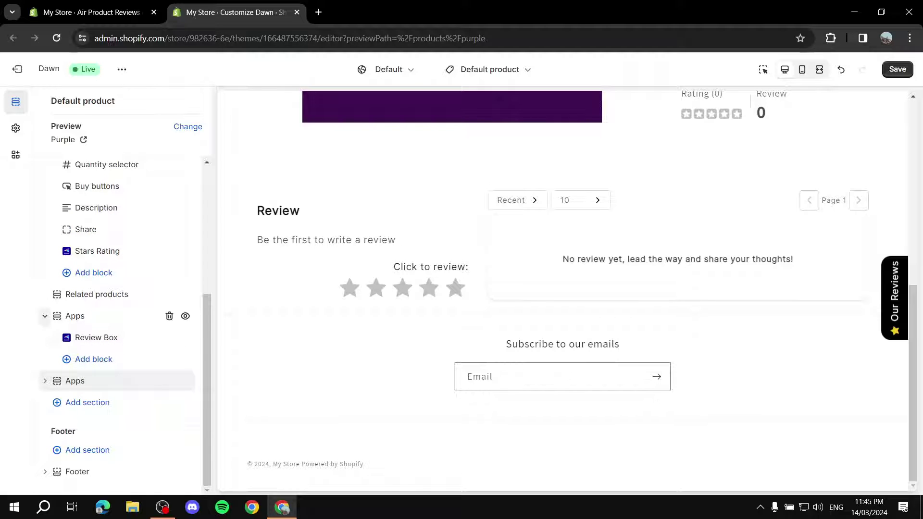
click(44, 381)
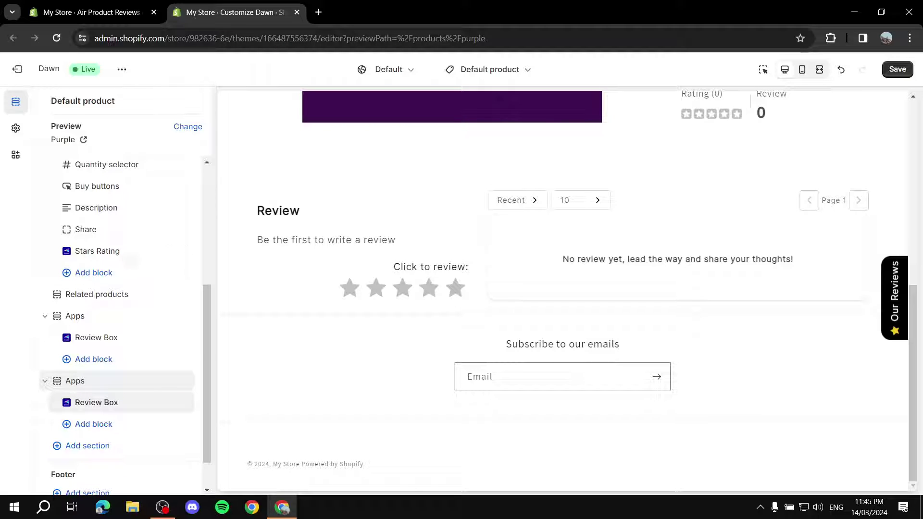
drag(66, 251, 83, 338)
Open the settings of the first Review Box block under Apps.
scroll(122, 290, up, 2)
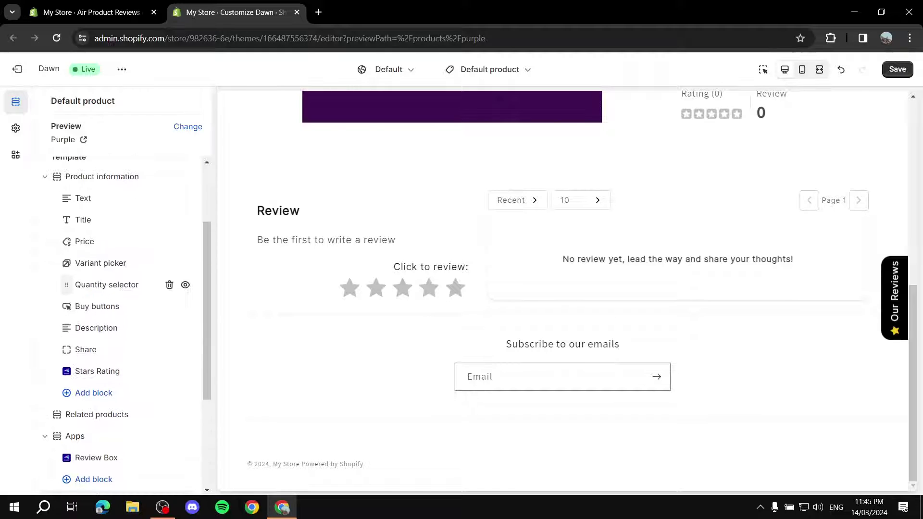
scroll(121, 290, down, 2)
scroll(120, 313, down, 1)
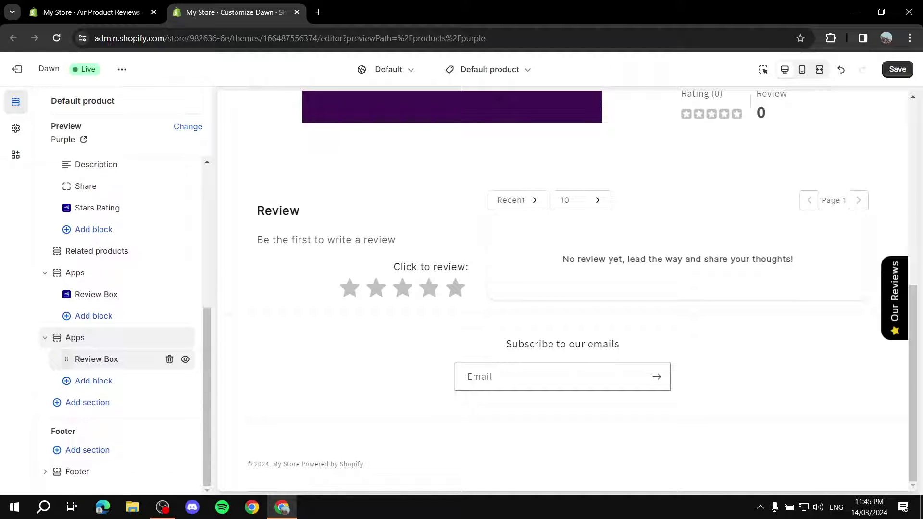
click(96, 359)
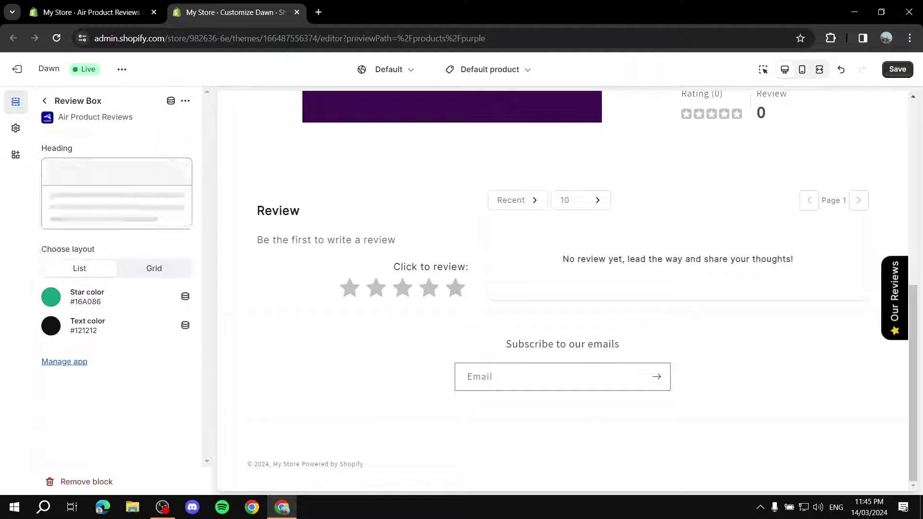
click(44, 101)
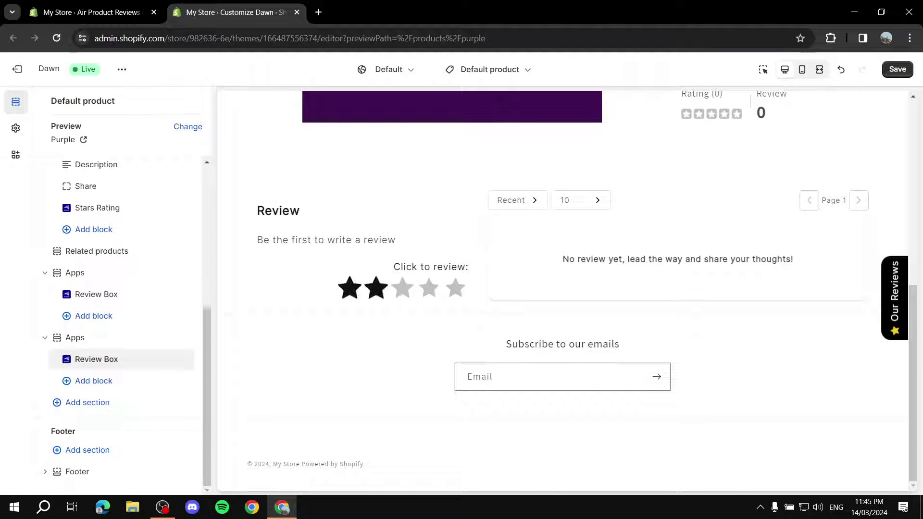
mouse_move(120, 294)
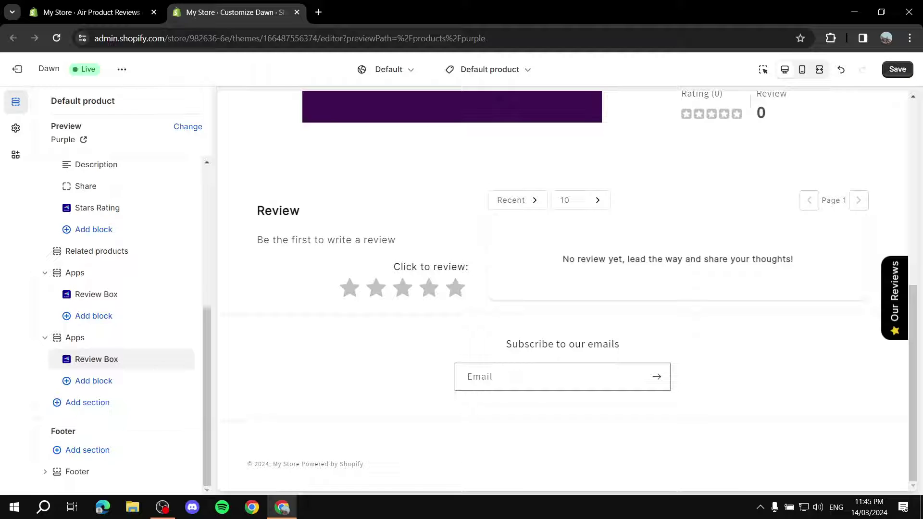
click(96, 294)
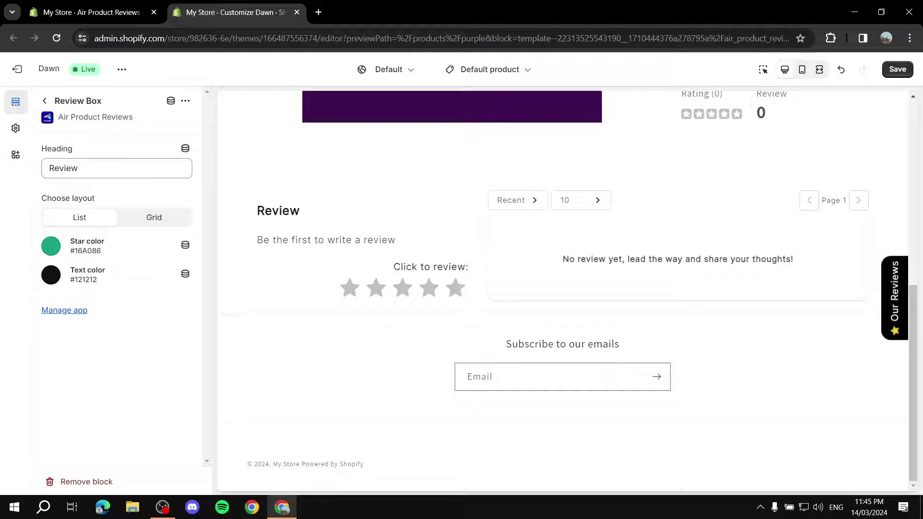
Check the star colour and preview form, then keep the Review Box in List layout.
click(51, 247)
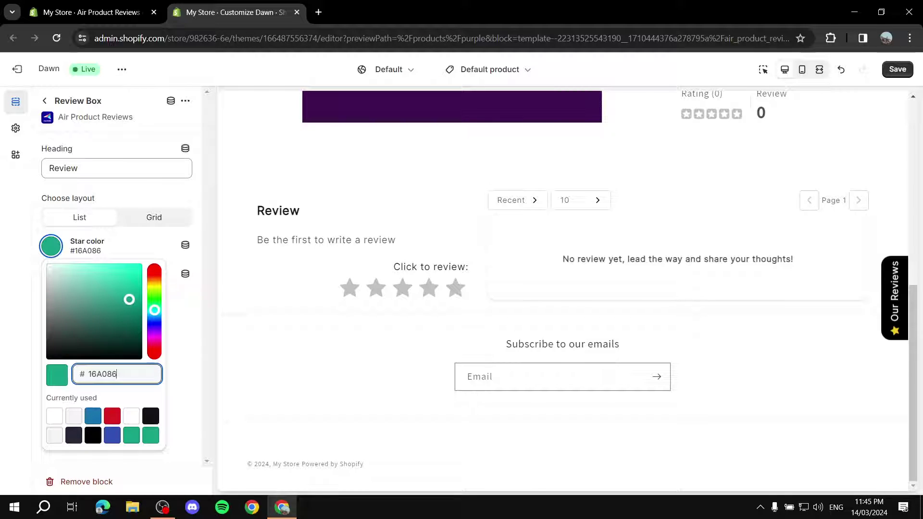
click(377, 287)
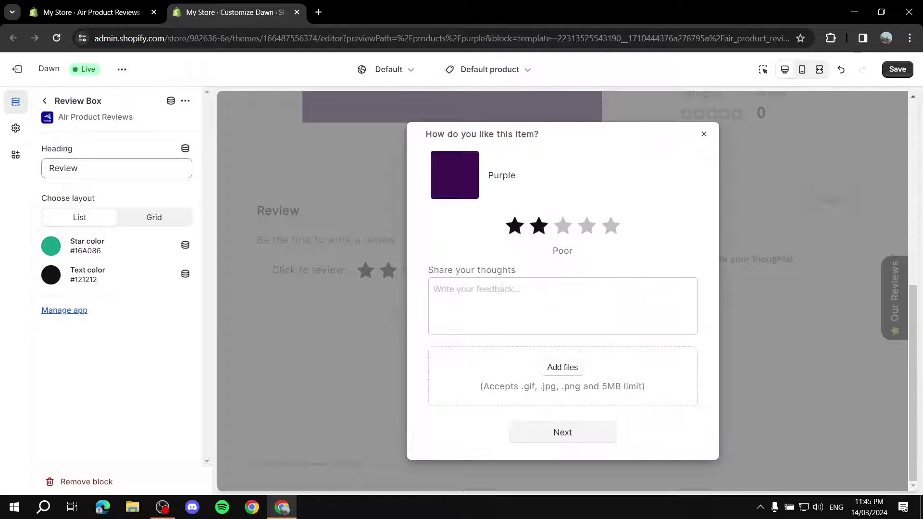
click(704, 134)
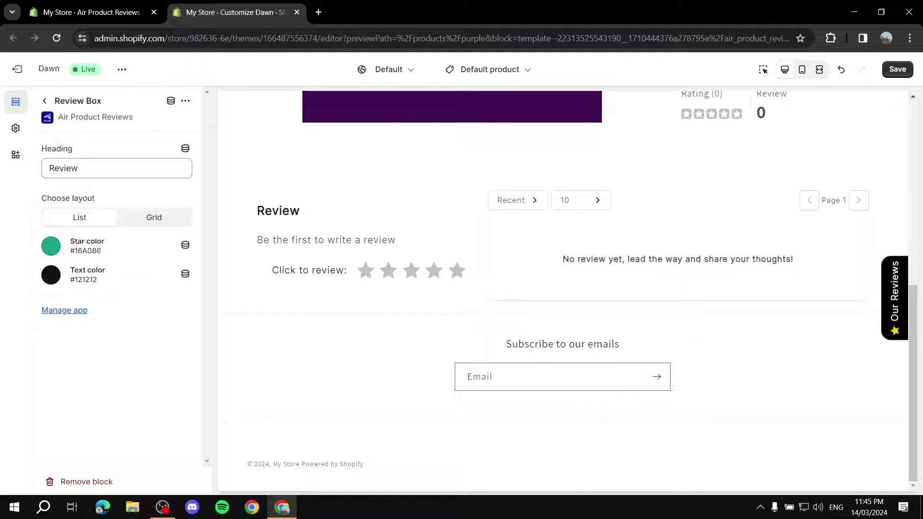
click(154, 217)
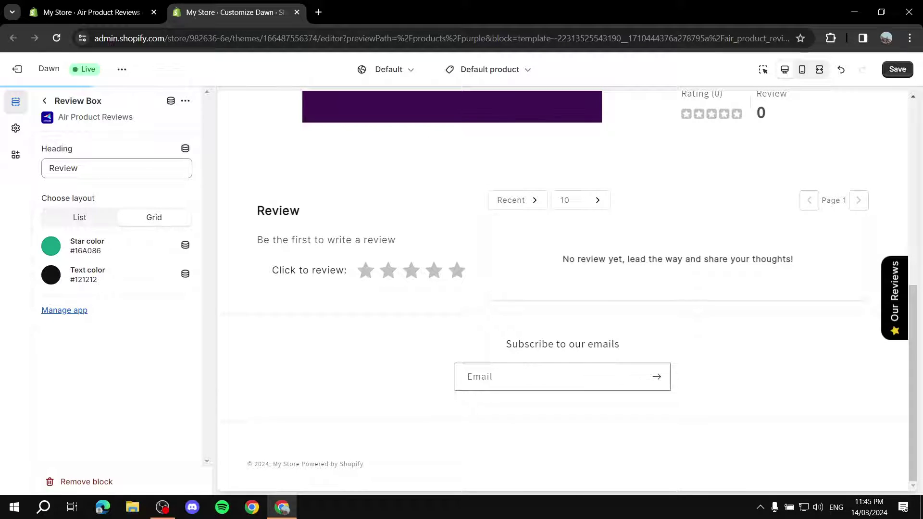
click(80, 218)
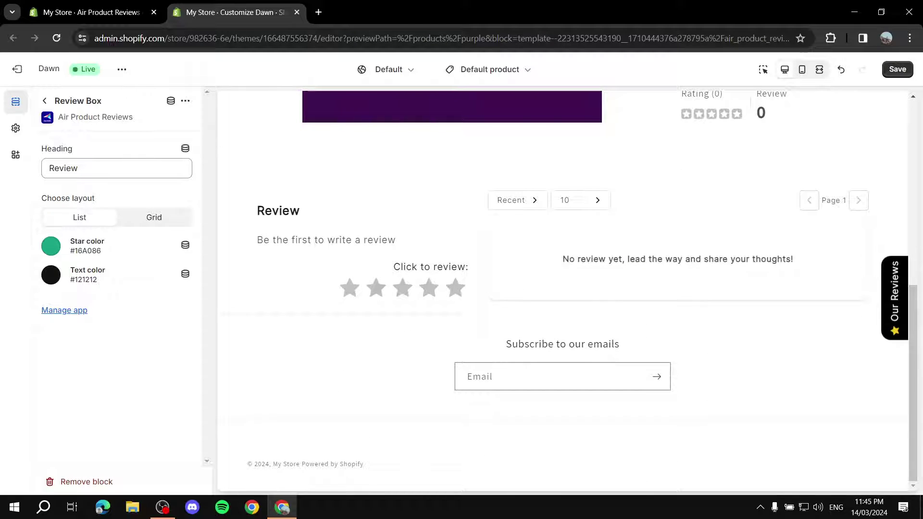
Save the theme changes and close the Customize Dawn tab.
click(45, 101)
click(897, 70)
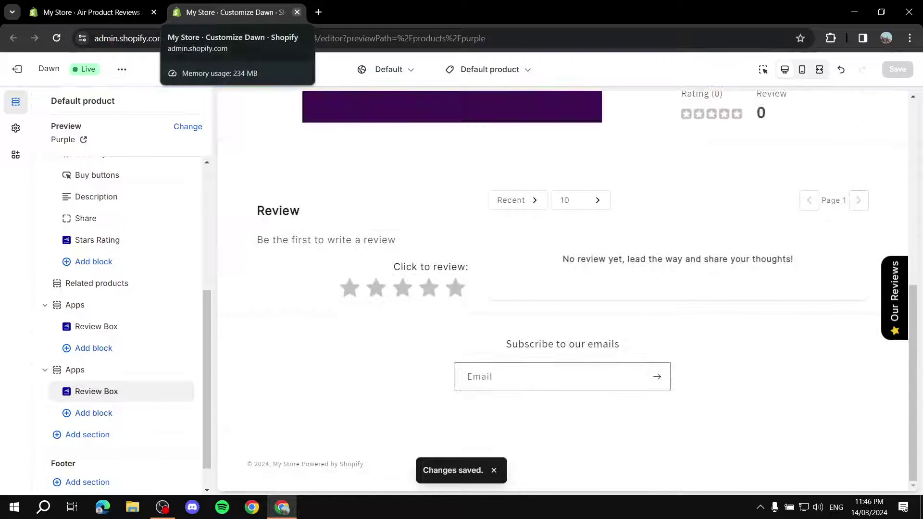
click(297, 12)
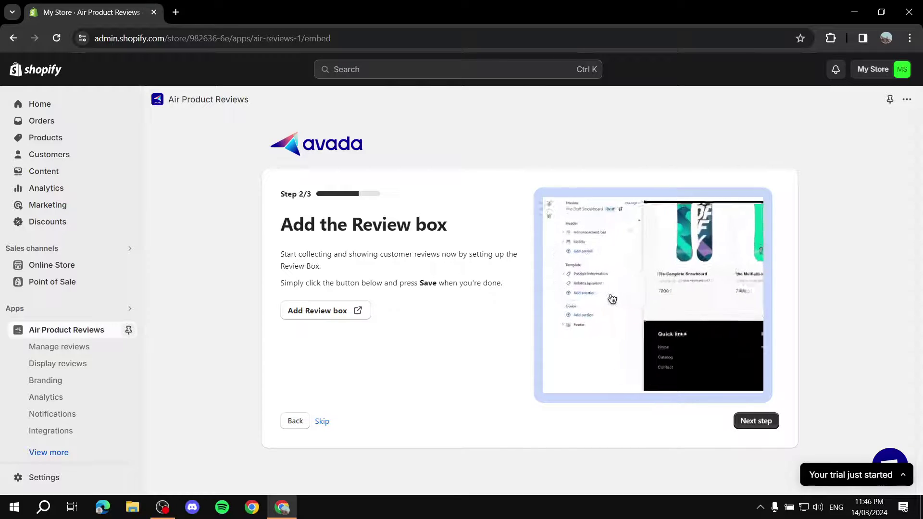
Advance to the Add the Star rating step and add the Stars Rating block via the theme editor.
click(757, 422)
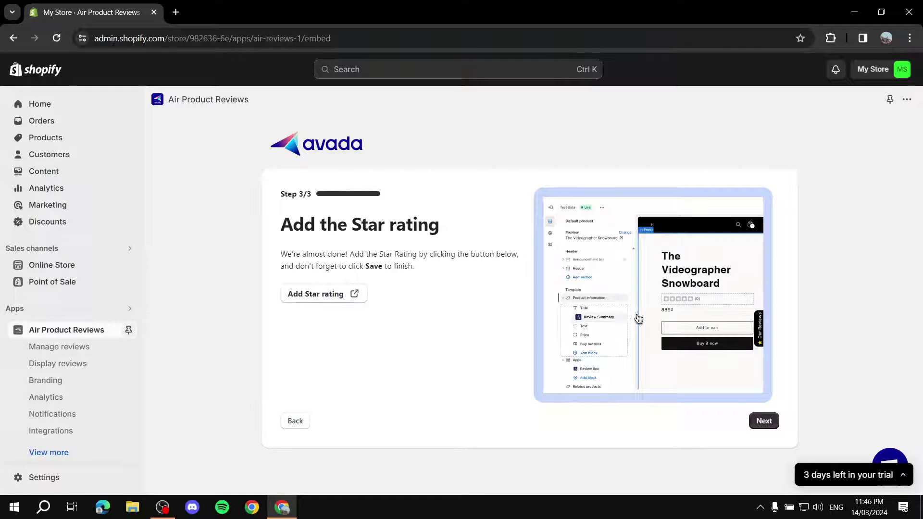
drag(281, 224, 439, 225)
click(440, 226)
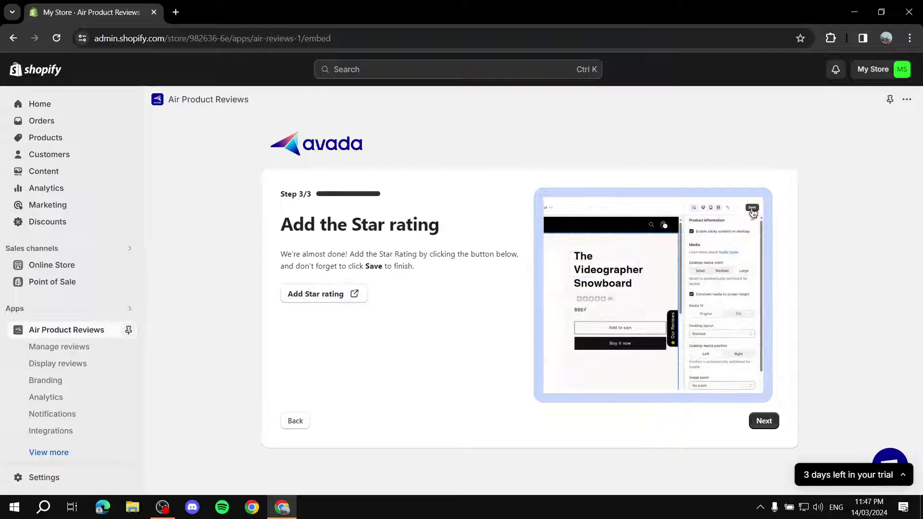
click(315, 294)
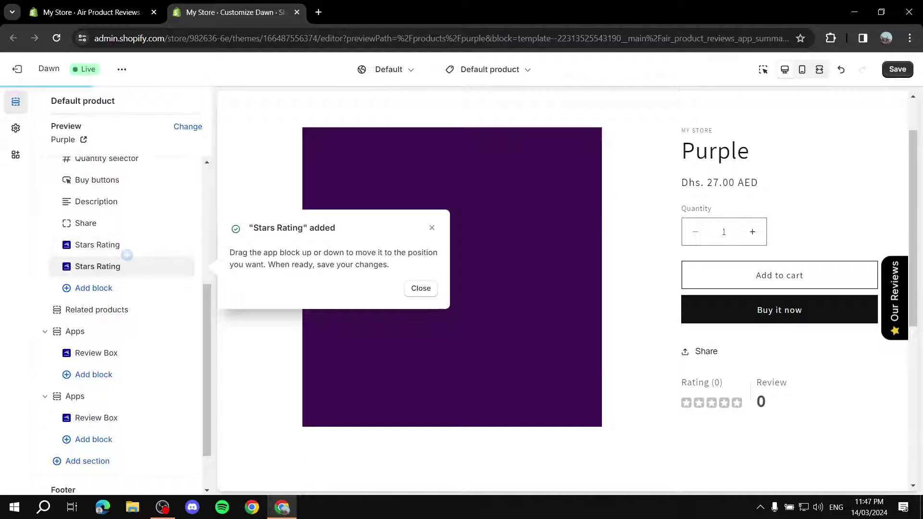
Dismiss the notice and delete the duplicate Stars Rating block.
click(422, 289)
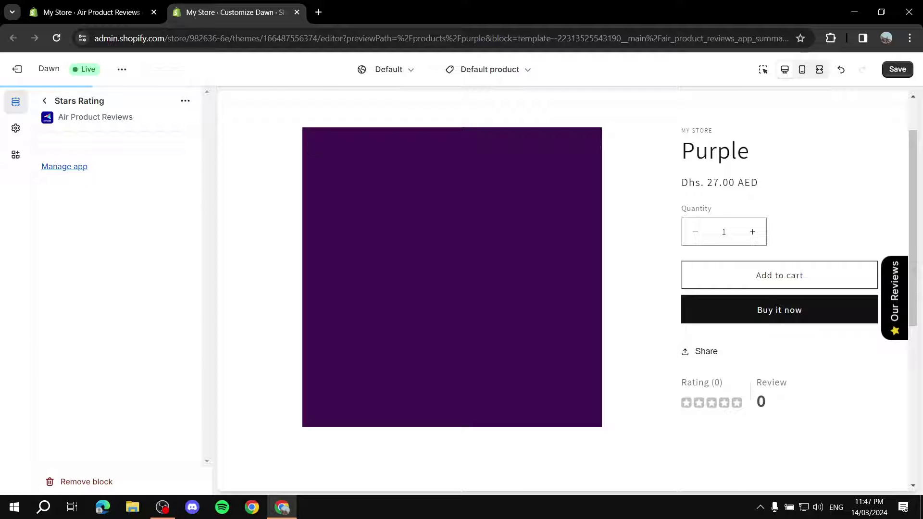
scroll(562, 290, down, 6)
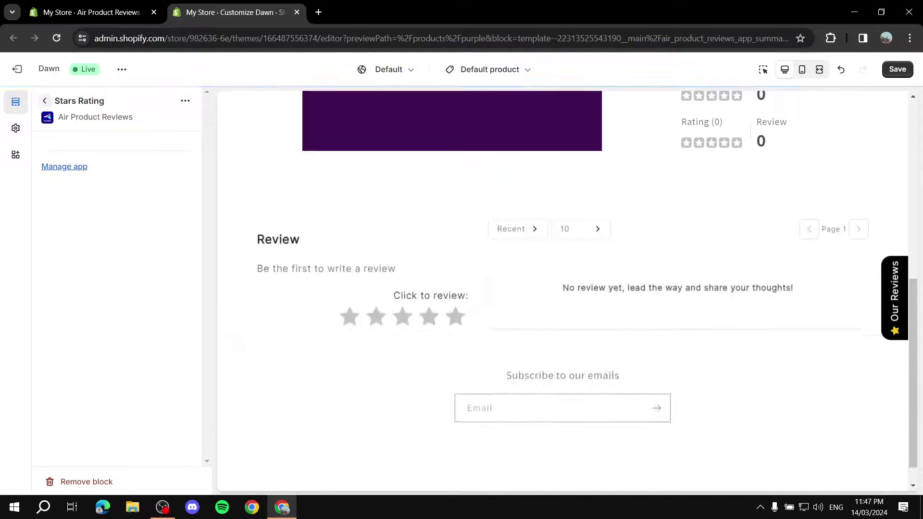
click(45, 101)
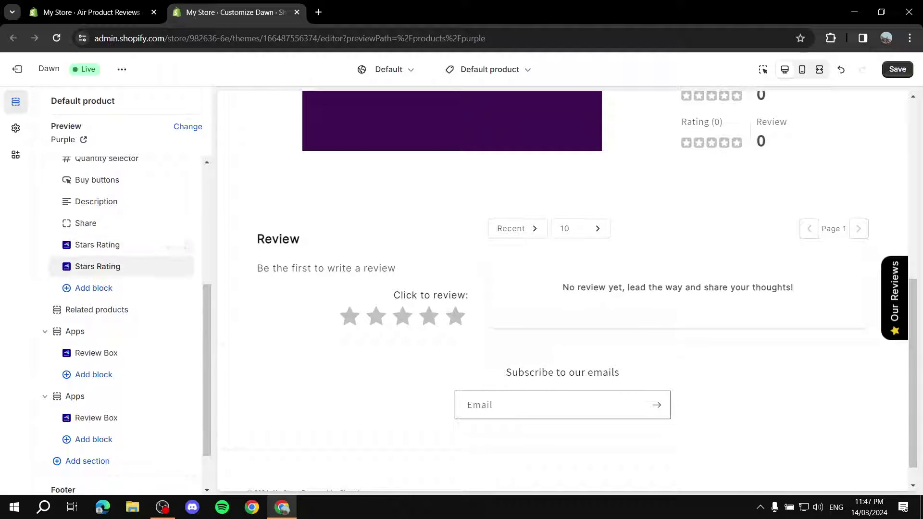
click(169, 266)
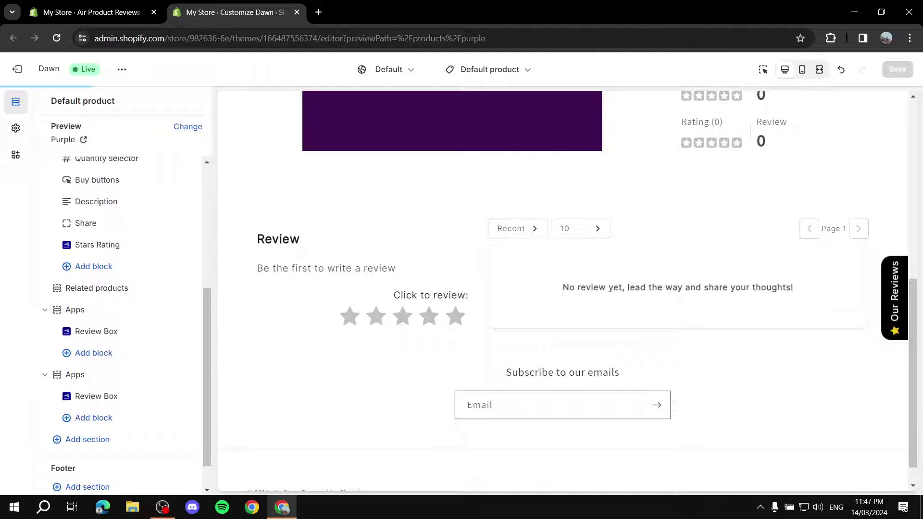
scroll(563, 290, up, 1)
scroll(127, 293, down, 1)
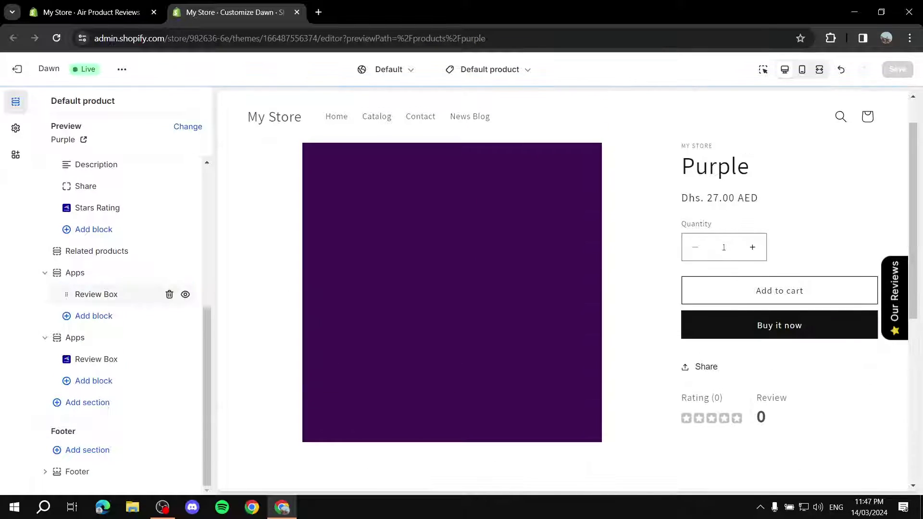
Delete the duplicate Review Box in the second Apps section, undoing an accidental deletion first.
click(169, 294)
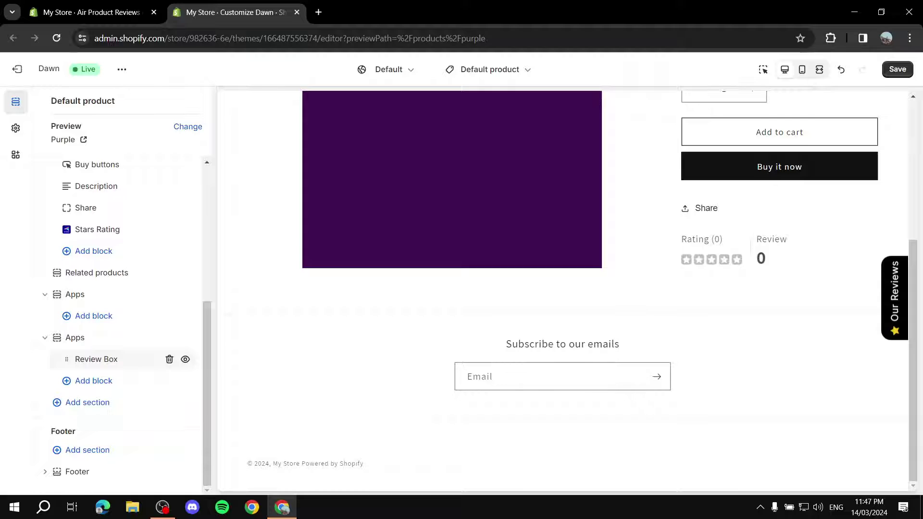
key(ctrl+z)
click(169, 381)
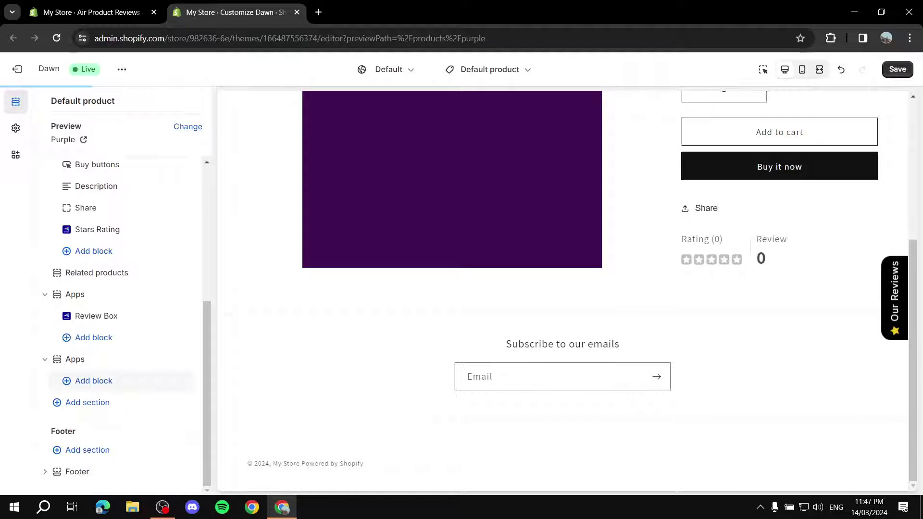
scroll(481, 313, down, 5)
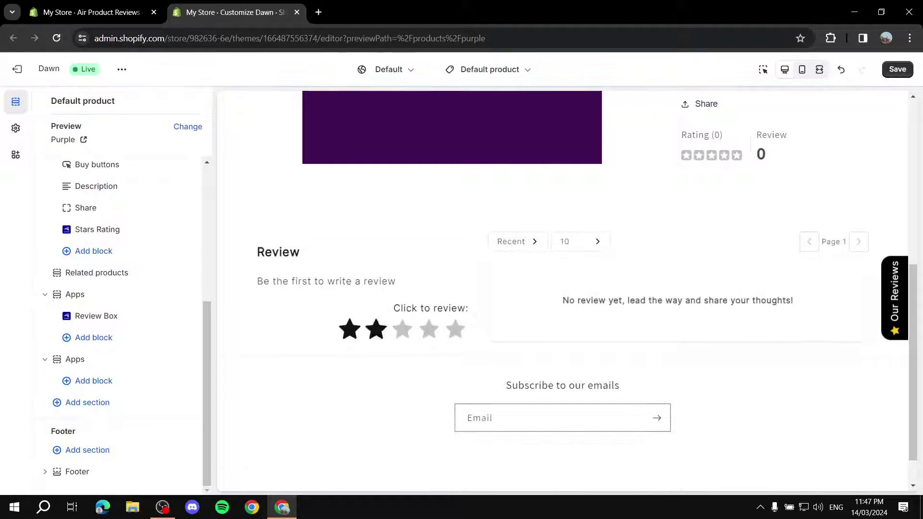
scroll(349, 330, up, 4)
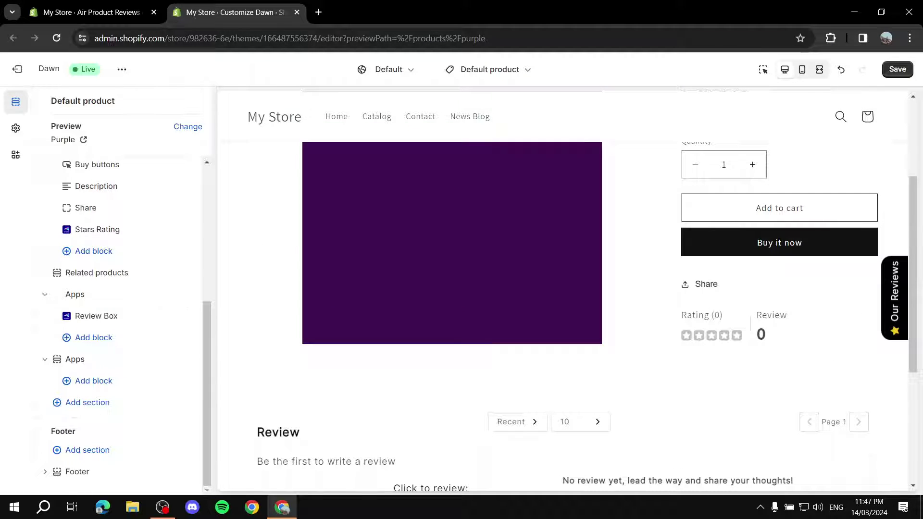
scroll(120, 312, up, 3)
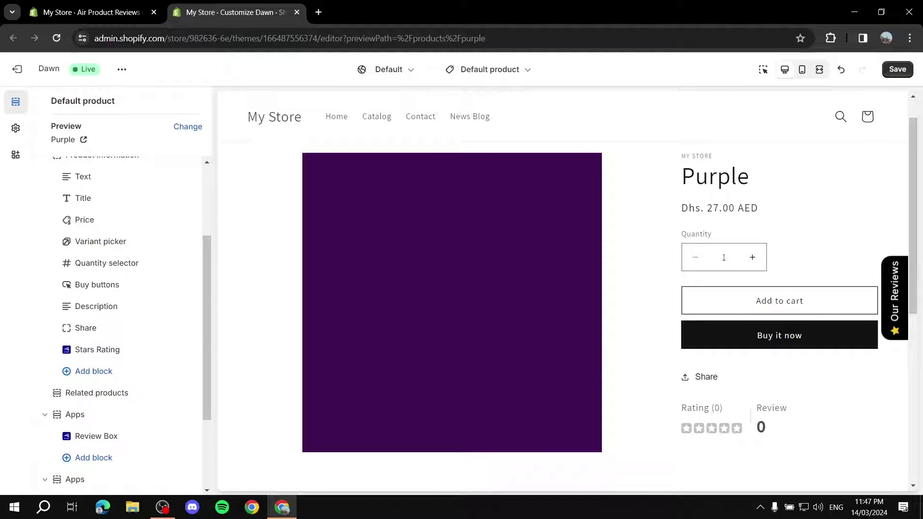
scroll(126, 338, up, 1)
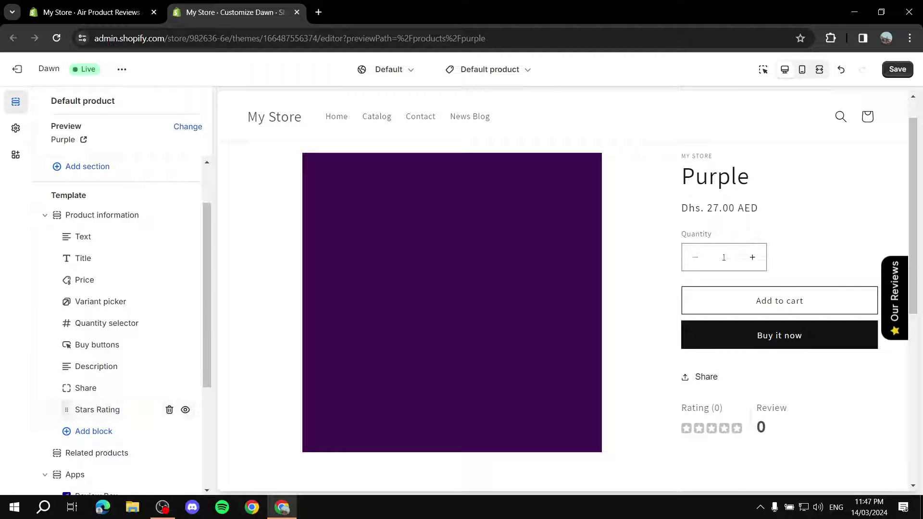
Move the Stars Rating block up to sit directly below Price.
drag(66, 410, 86, 301)
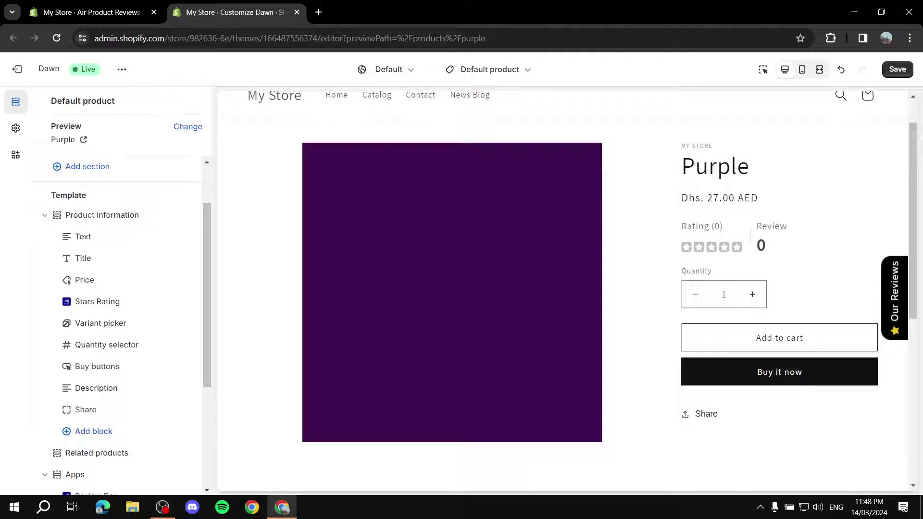
scroll(563, 291, down, 3)
scroll(562, 290, up, 4)
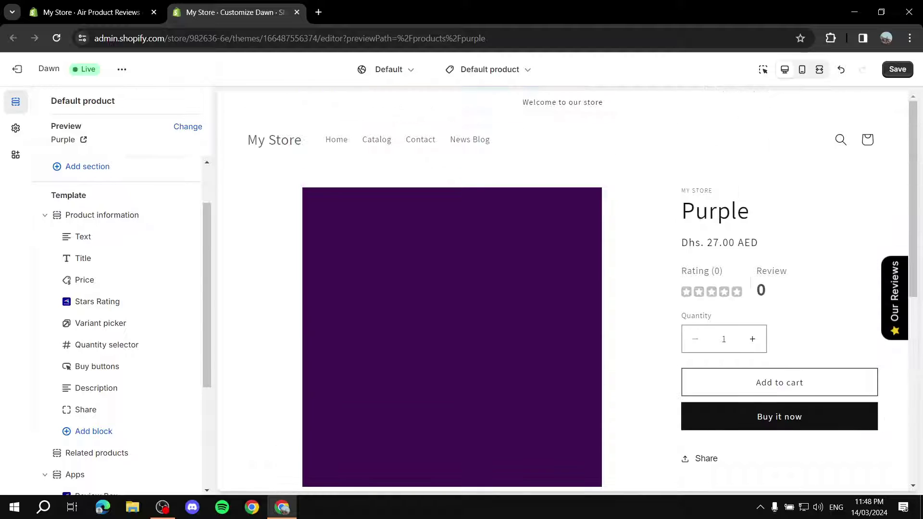
click(97, 301)
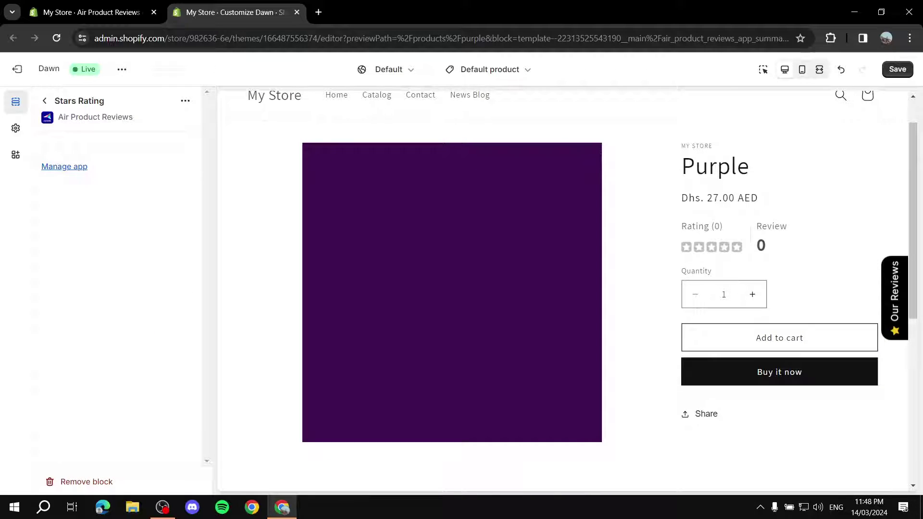
click(44, 101)
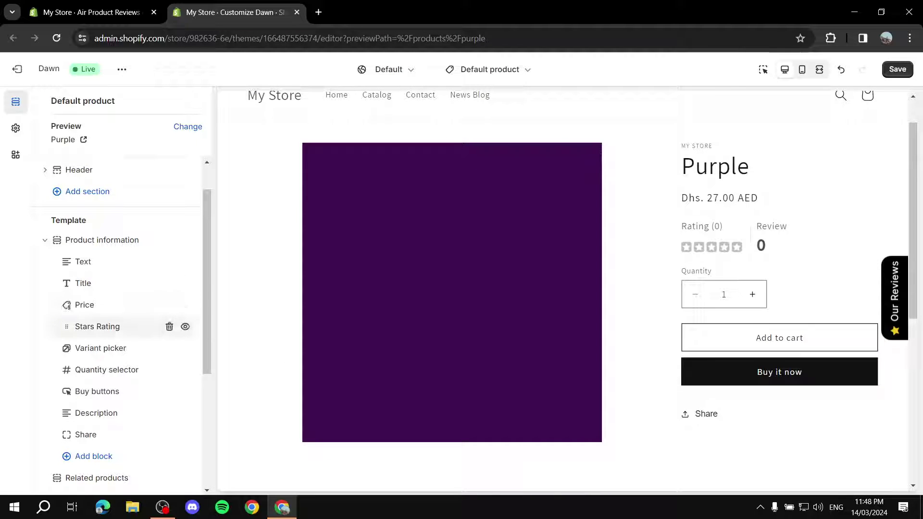
click(97, 326)
key(Escape)
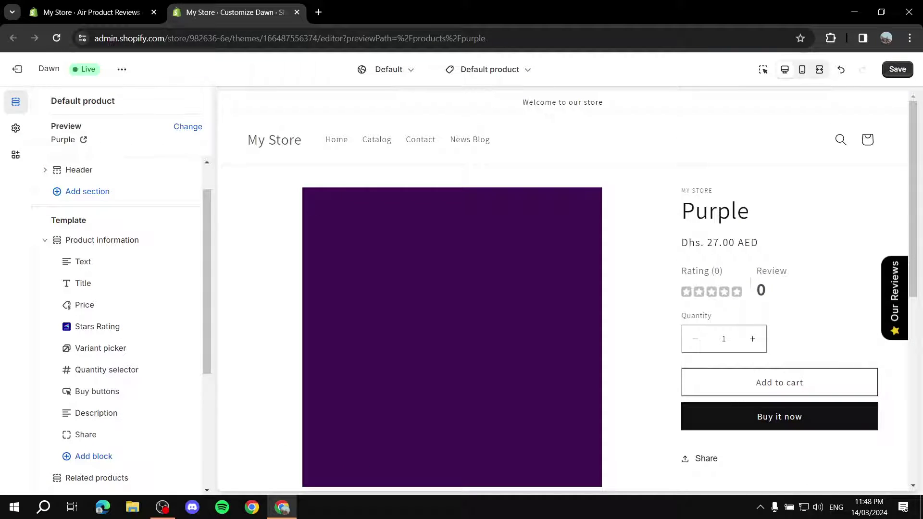
Save the template with Ctrl+S and return to the Themes list.
scroll(563, 290, down, 5)
scroll(563, 290, up, 4)
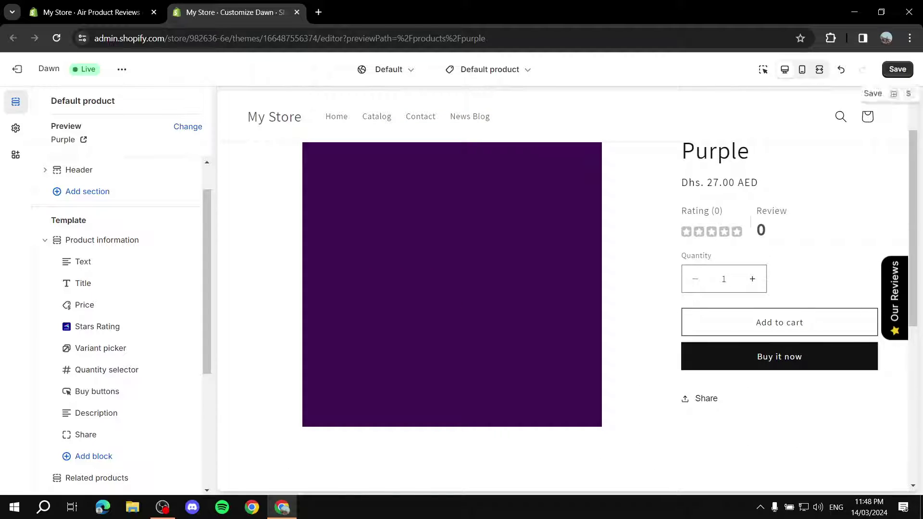
key(ctrl+s)
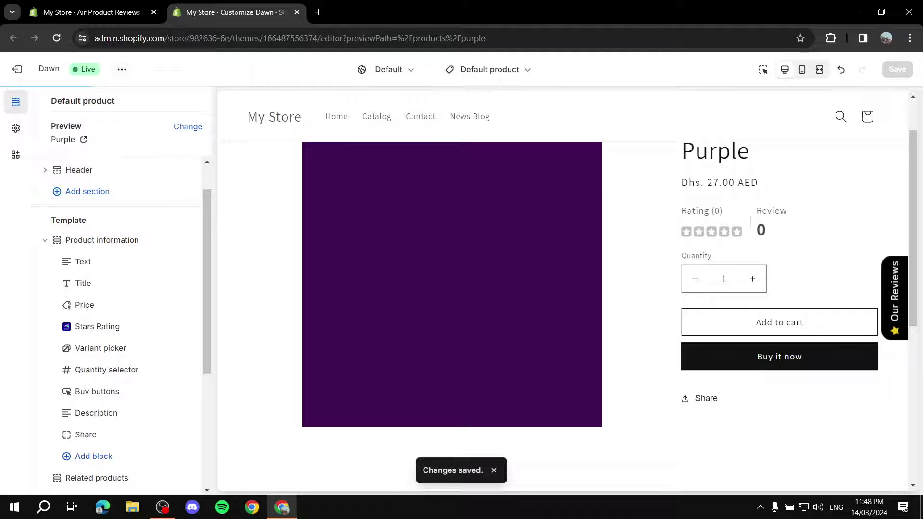
click(17, 69)
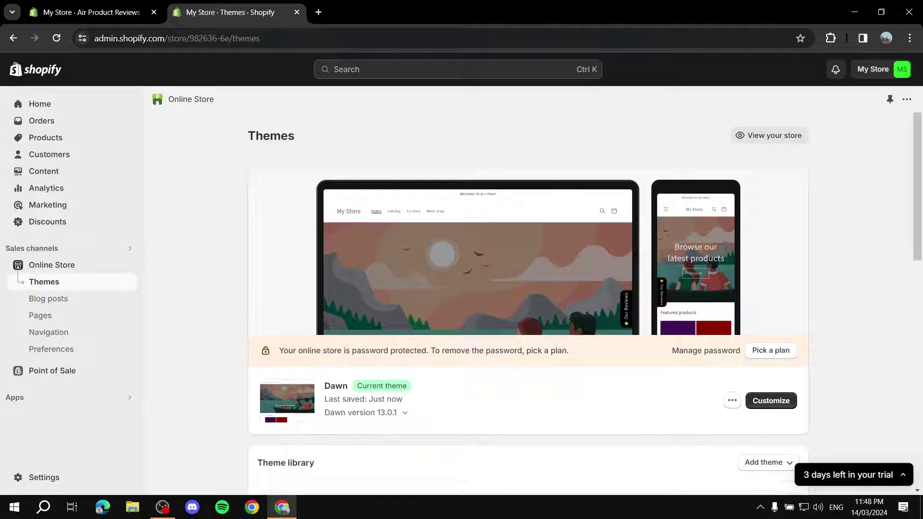
Open the live storefront and go to the Purple product page.
click(129, 265)
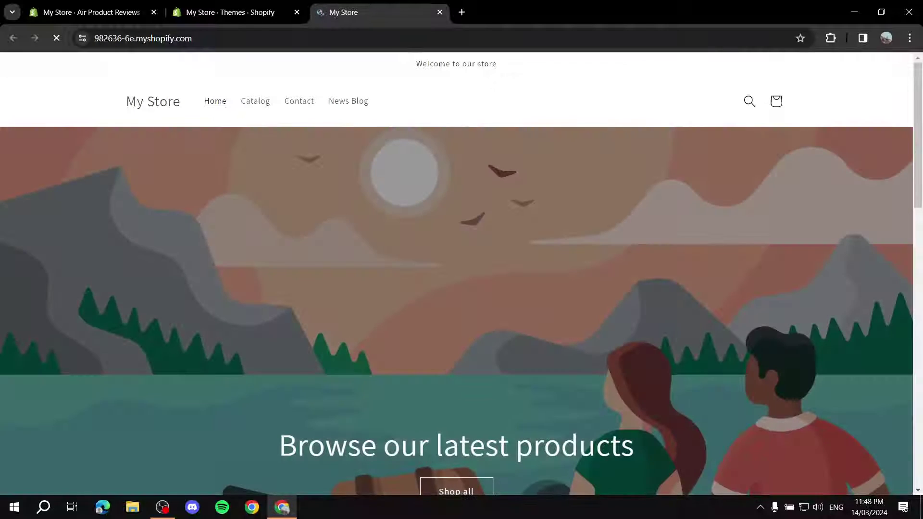
scroll(373, 187, down, 10)
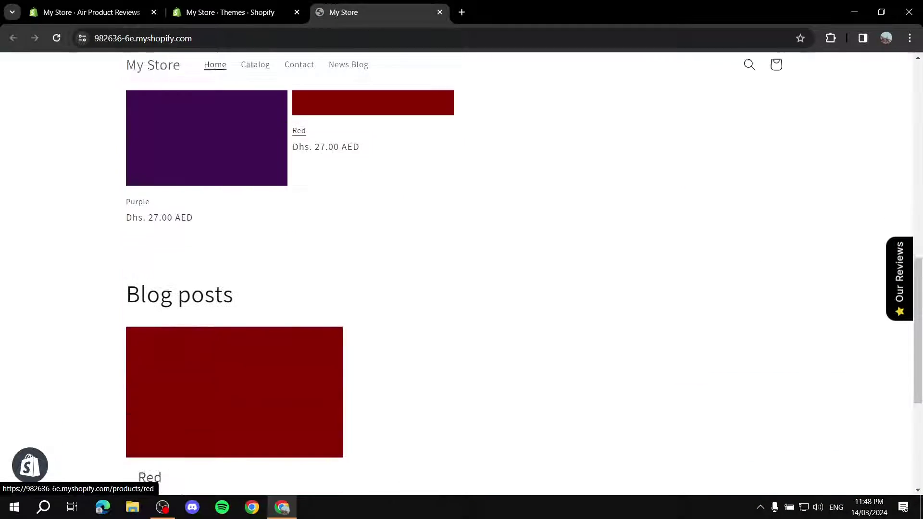
scroll(373, 188, up, 2)
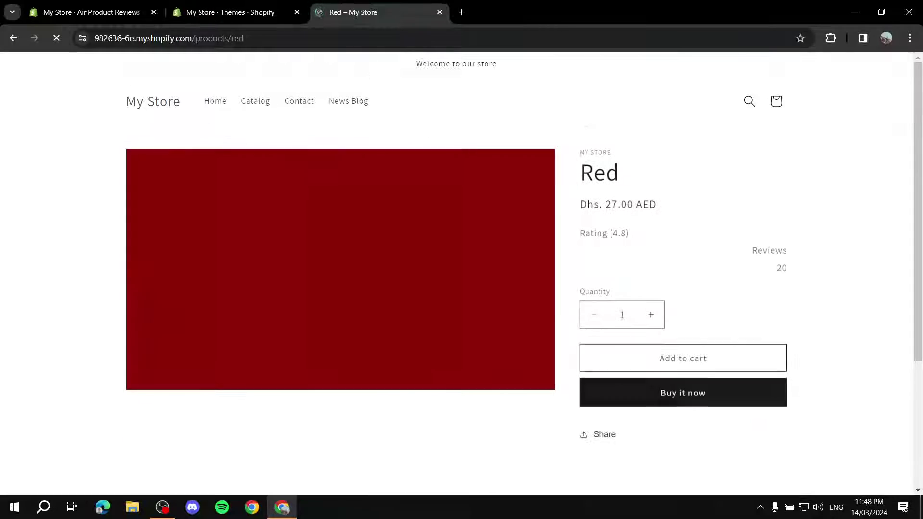
scroll(462, 274, down, 5)
scroll(462, 274, up, 4)
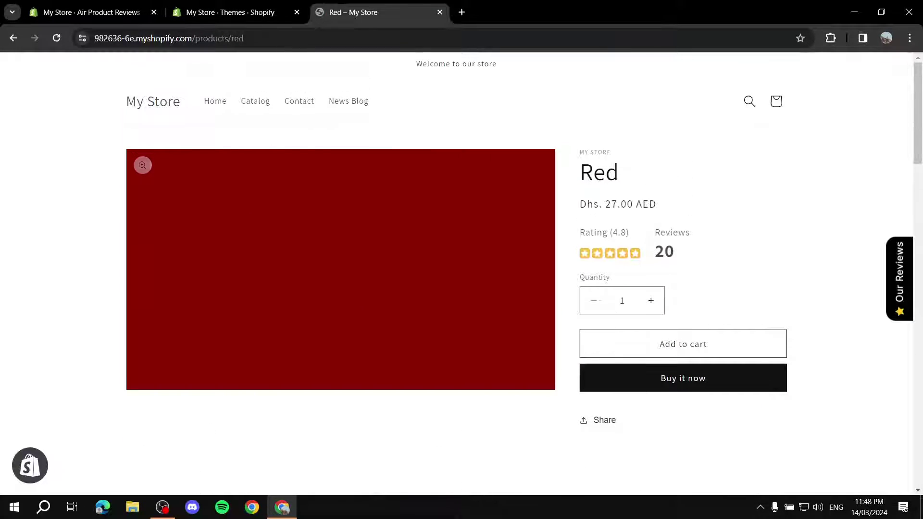
click(13, 38)
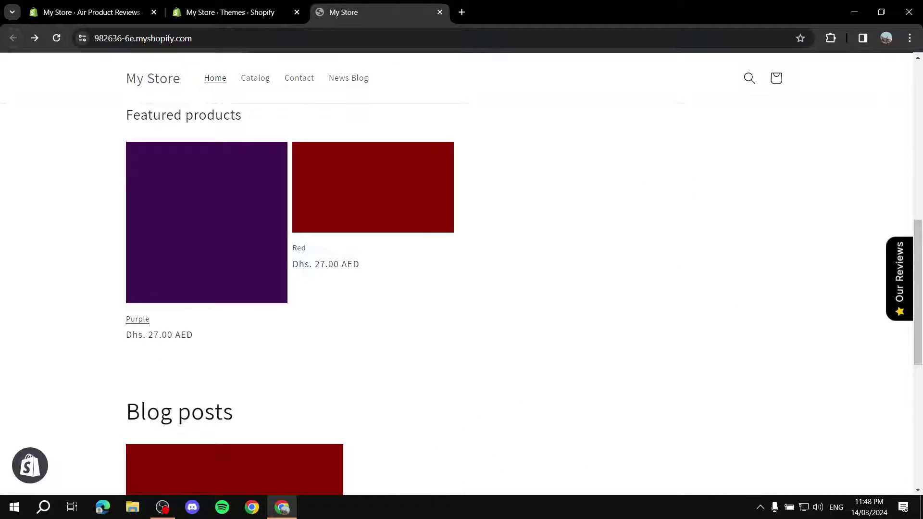
click(138, 319)
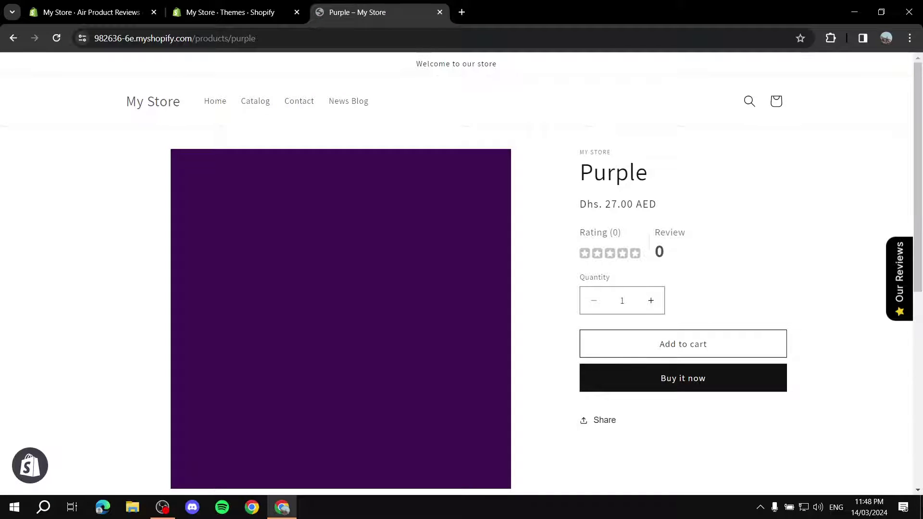
scroll(462, 274, down, 5)
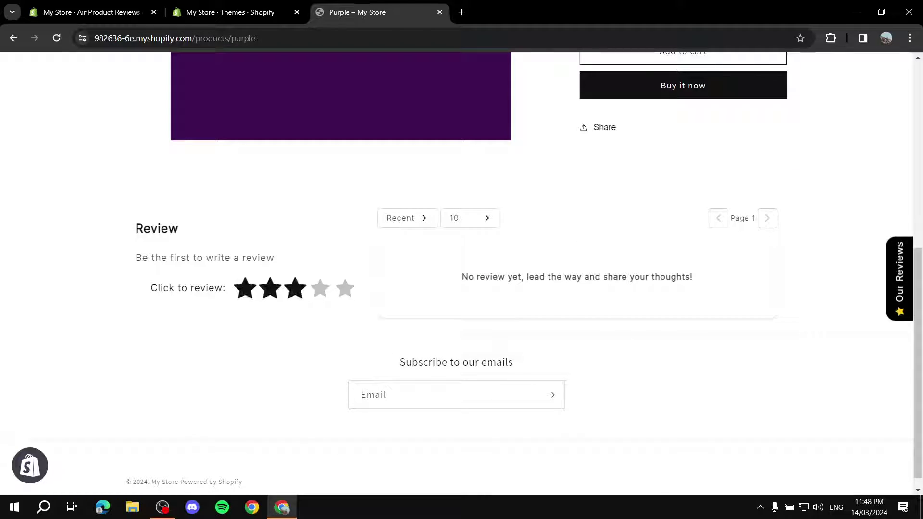
Submit a 3-star test review with feedback 'A' and the reviewer's details.
click(294, 288)
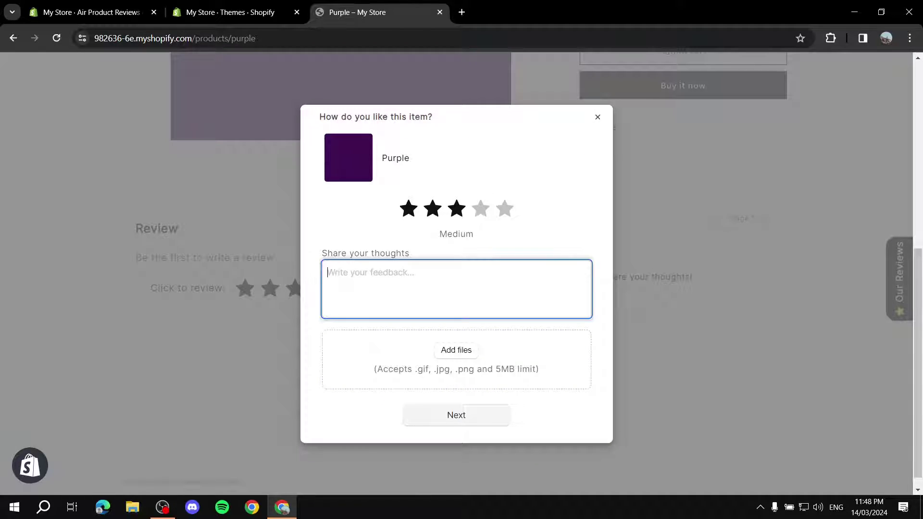
text(Awesome)
click(456, 415)
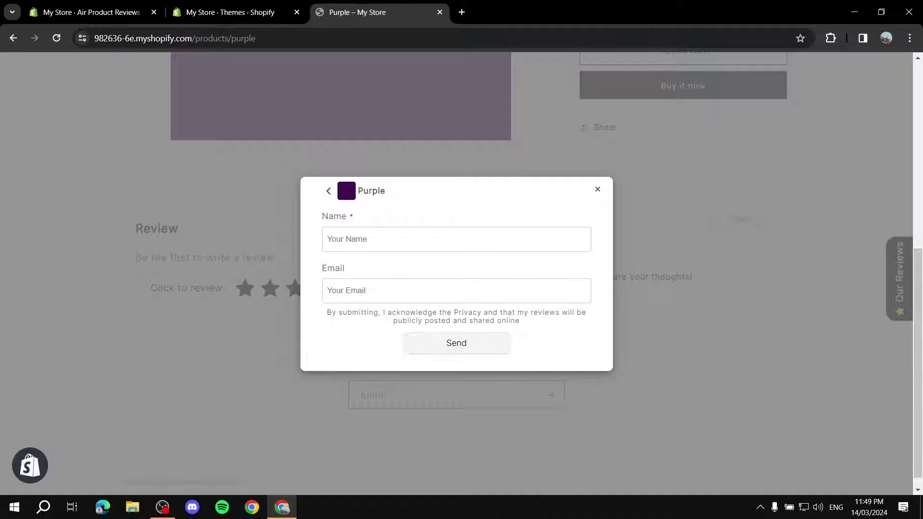
click(456, 240)
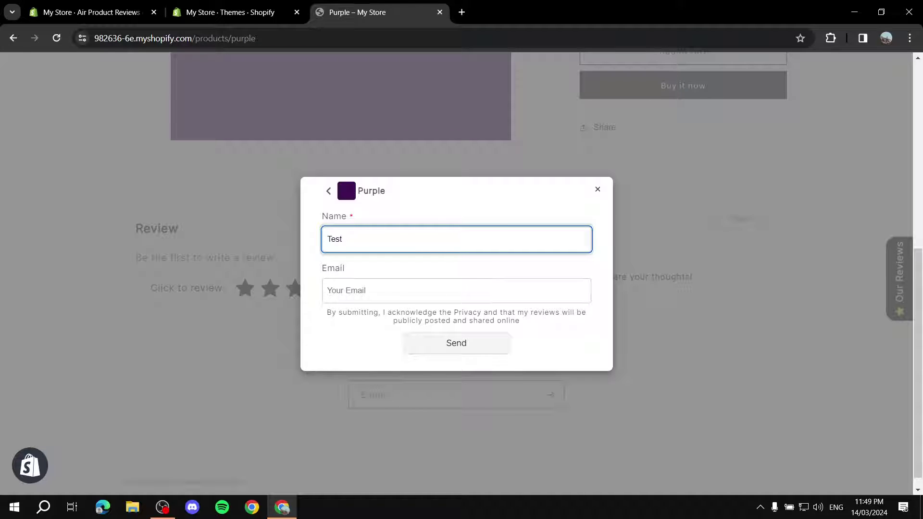
click(390, 294)
click(553, 342)
click(456, 345)
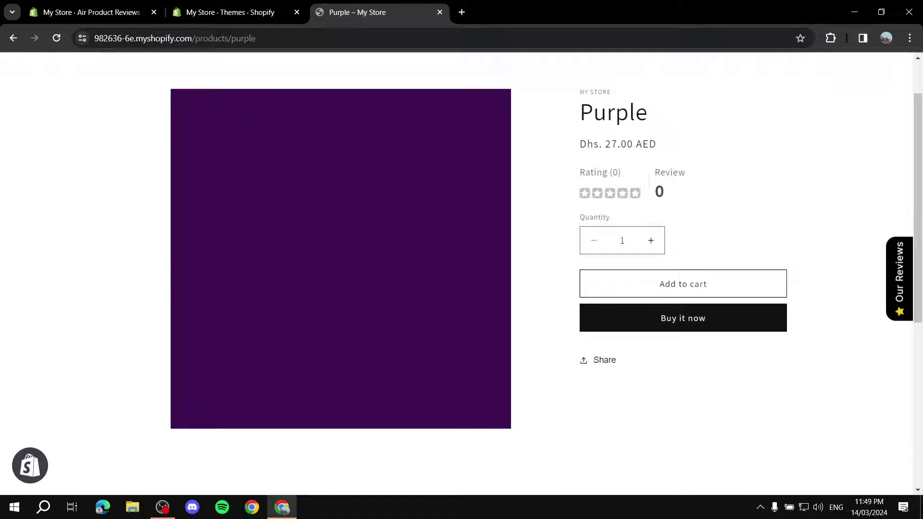
scroll(456, 275, down, 5)
scroll(456, 274, up, 6)
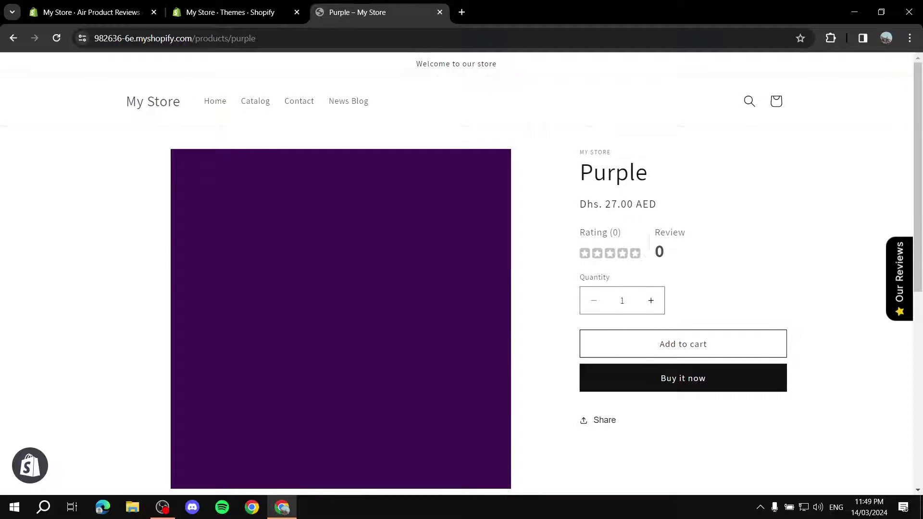
Close the storefront tab and open the Air Product Reviews app from Apps.
key(ctrl+w)
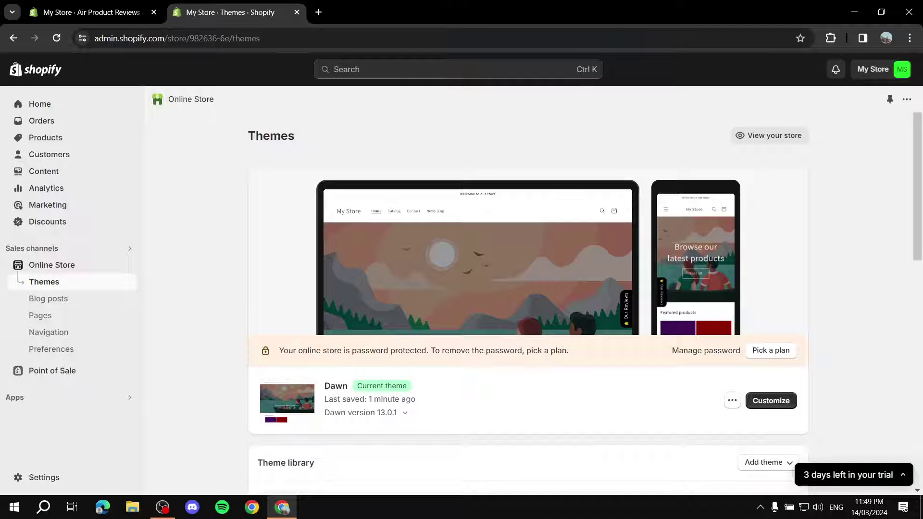
click(15, 398)
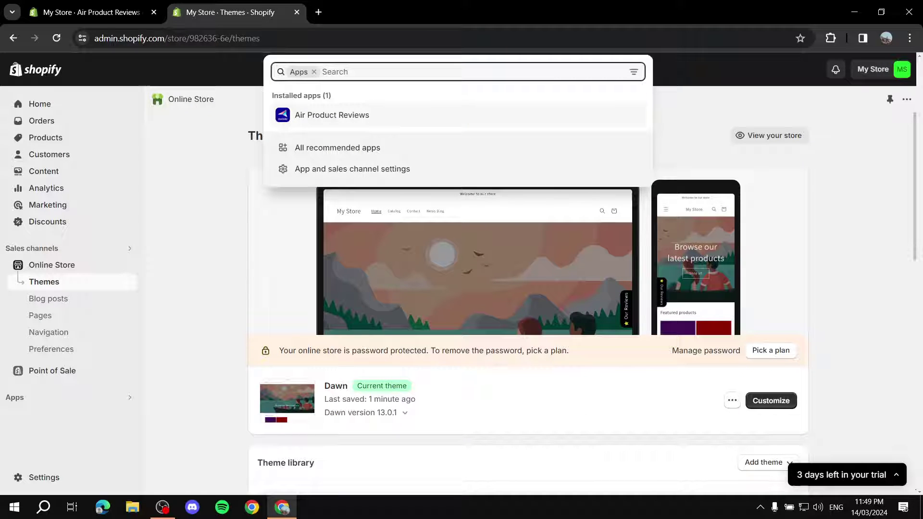
click(332, 116)
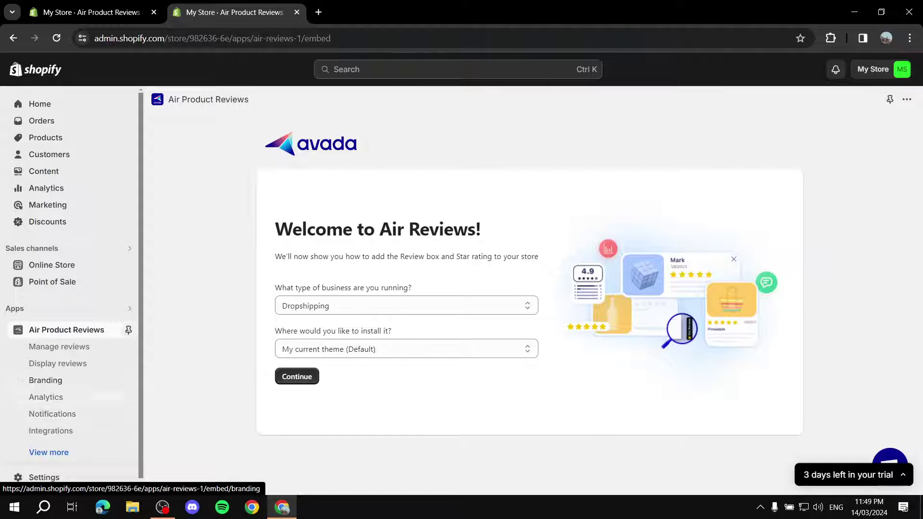
Browse the app's Manage reviews, Display reviews, Branding, Analytics and notification sections.
click(59, 347)
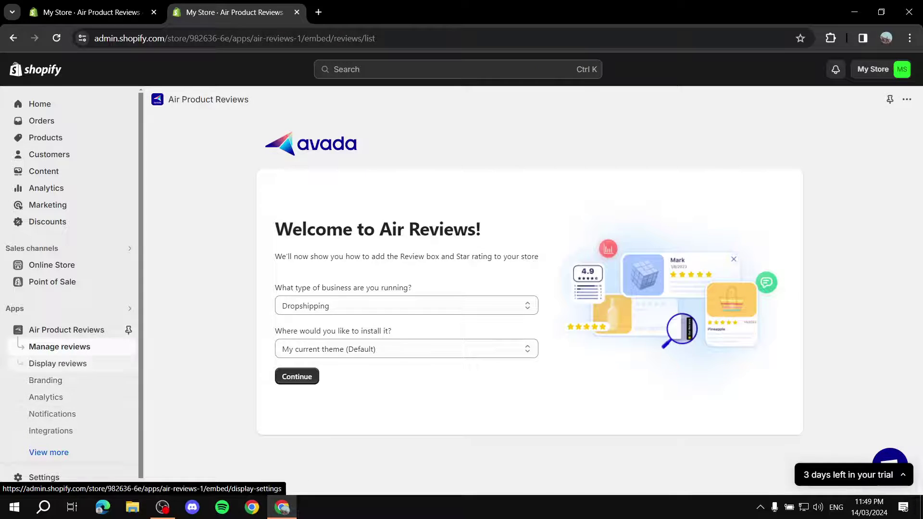
click(57, 364)
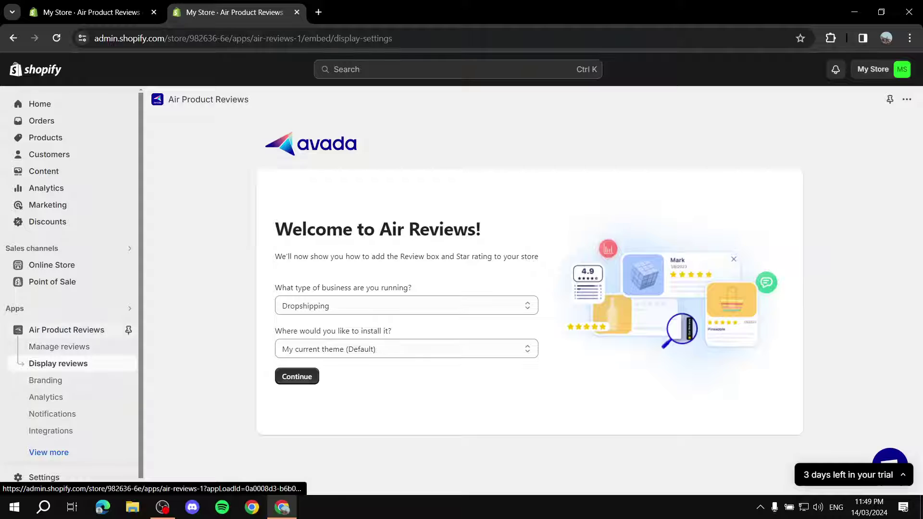
click(67, 330)
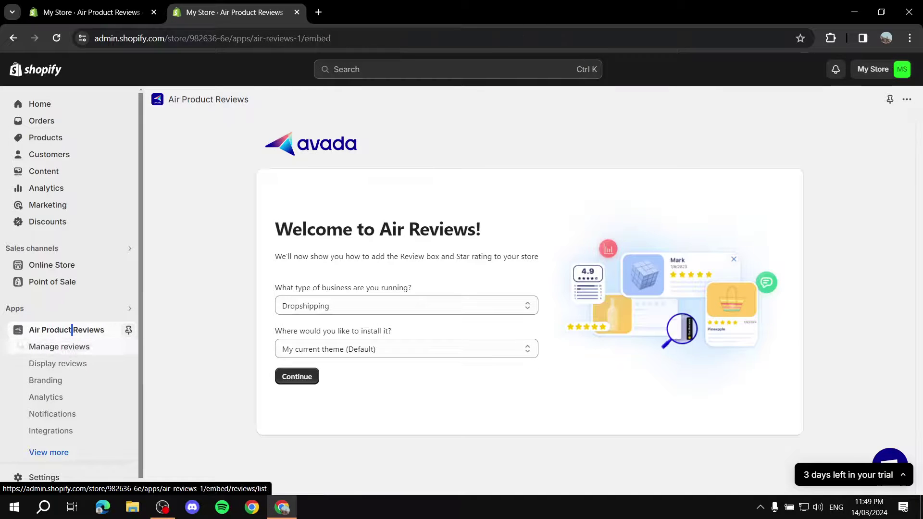
scroll(73, 330, down, 1)
click(58, 352)
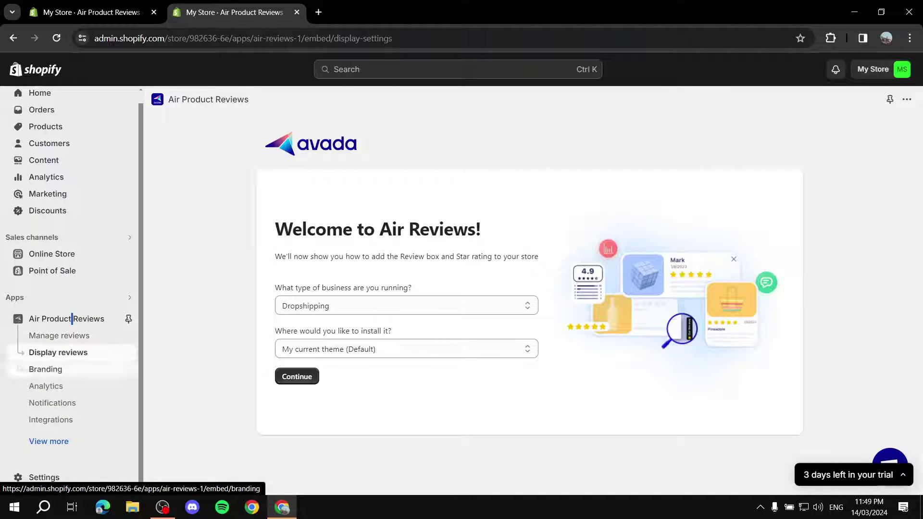
click(45, 369)
click(46, 386)
click(52, 403)
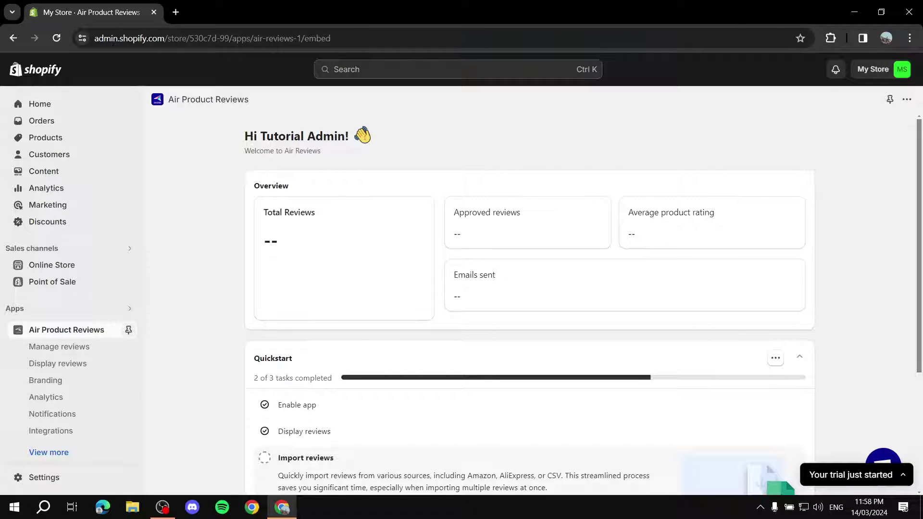
Scroll down to the Quickstart list and choose Import reviews.
scroll(529, 288, down, 4)
scroll(529, 288, up, 4)
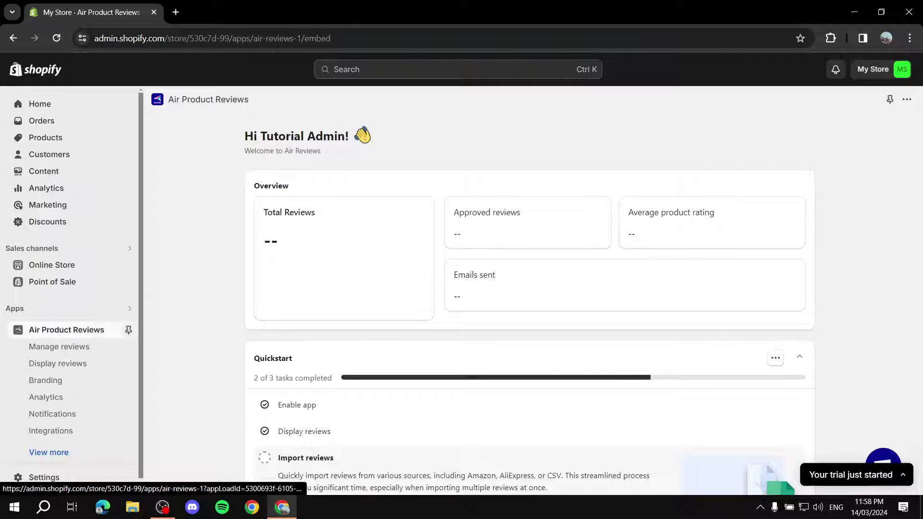
scroll(529, 303, down, 3)
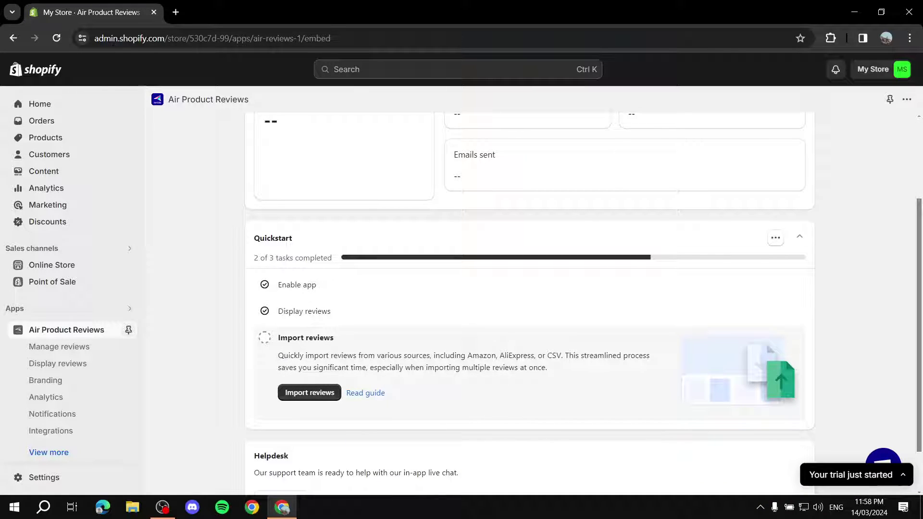
click(309, 392)
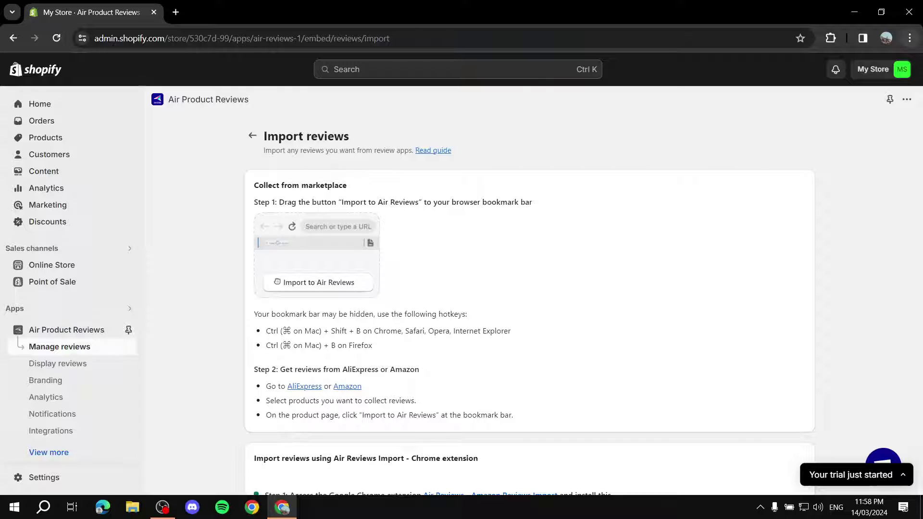
Turn on Chrome's bookmarks bar via Bookmarks and lists > Show bookmarks bar.
click(910, 38)
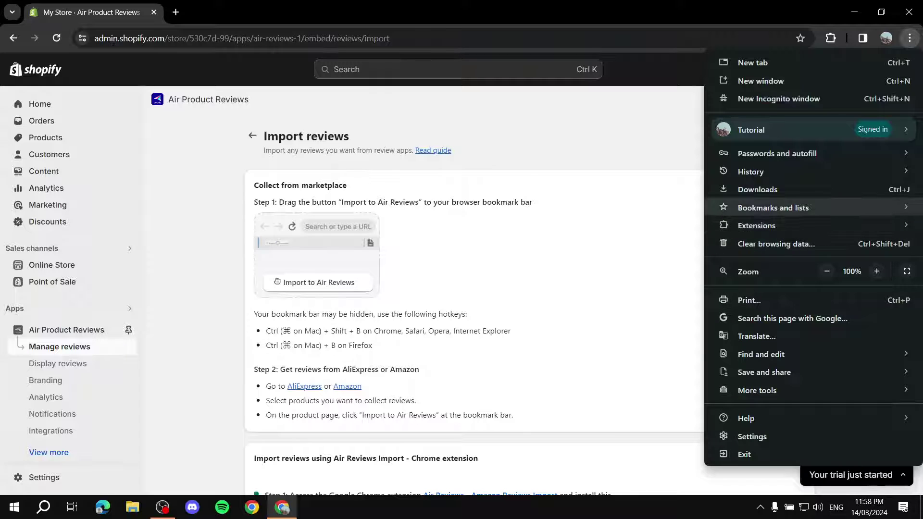
mouse_move(774, 208)
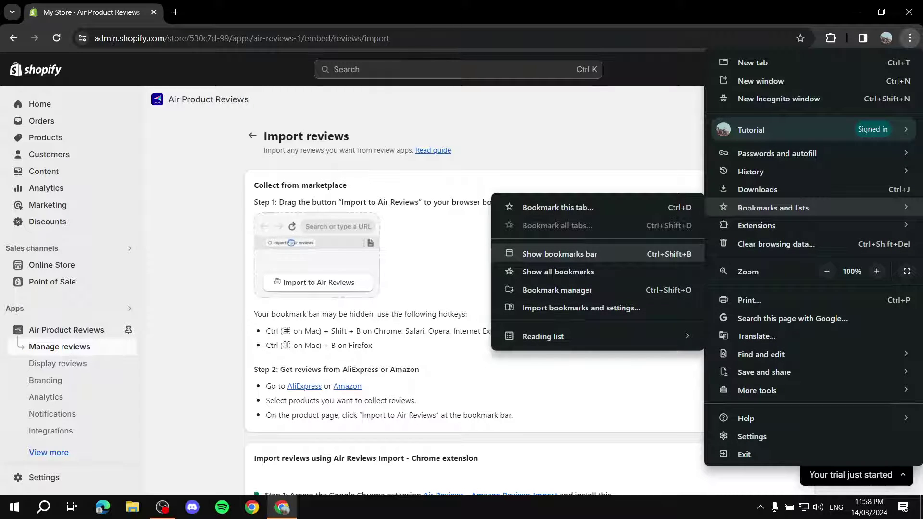
click(560, 254)
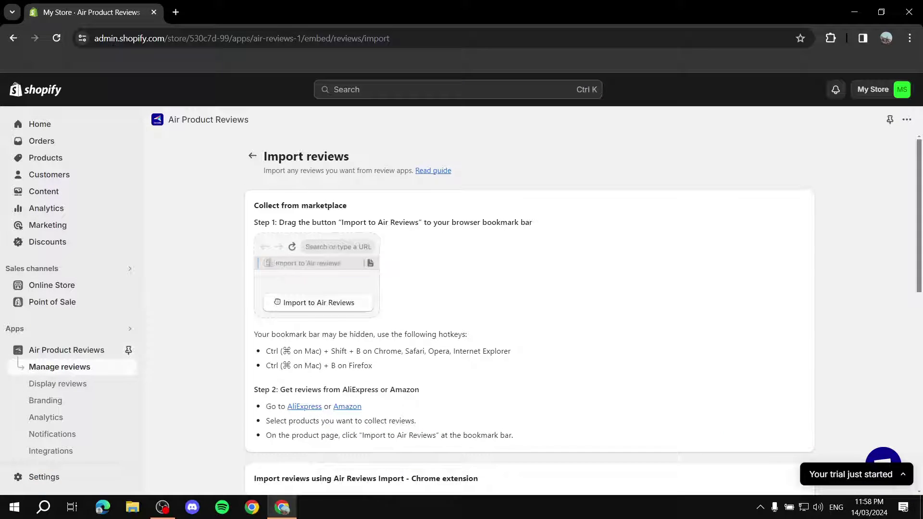
Drag the Import to Air Reviews button onto the bookmarks bar.
drag(315, 303, 81, 61)
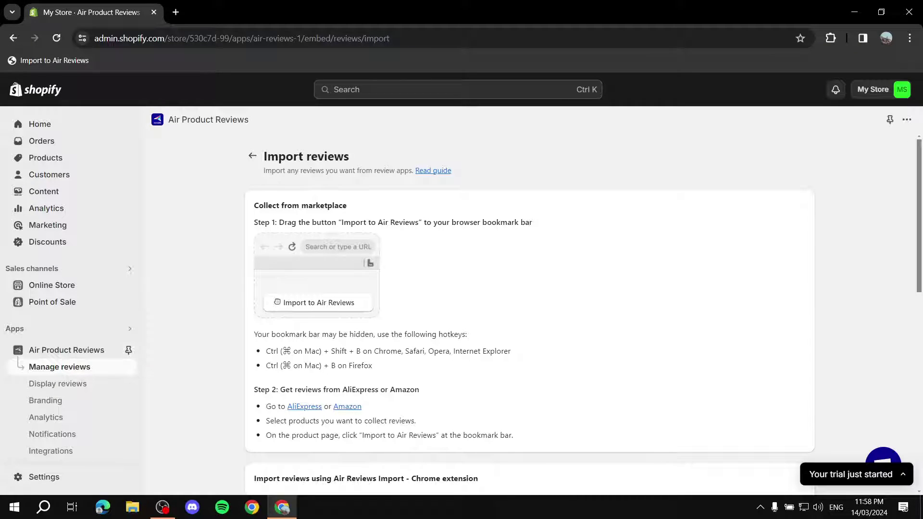
scroll(529, 313, down, 3)
scroll(529, 313, up, 3)
Go to aliexpress.com in a new tab and dismiss the coupon popup.
click(176, 12)
text(alixe)
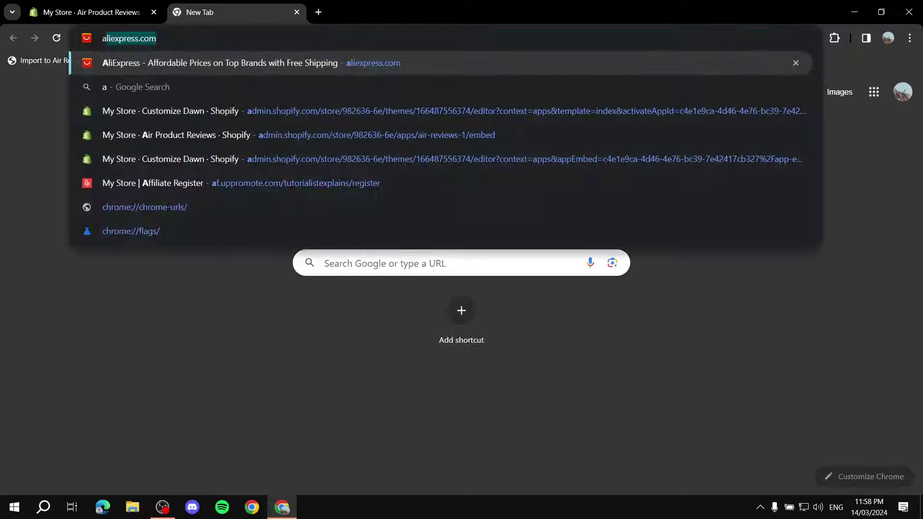
key(BackSpace)
key(BackSpace)
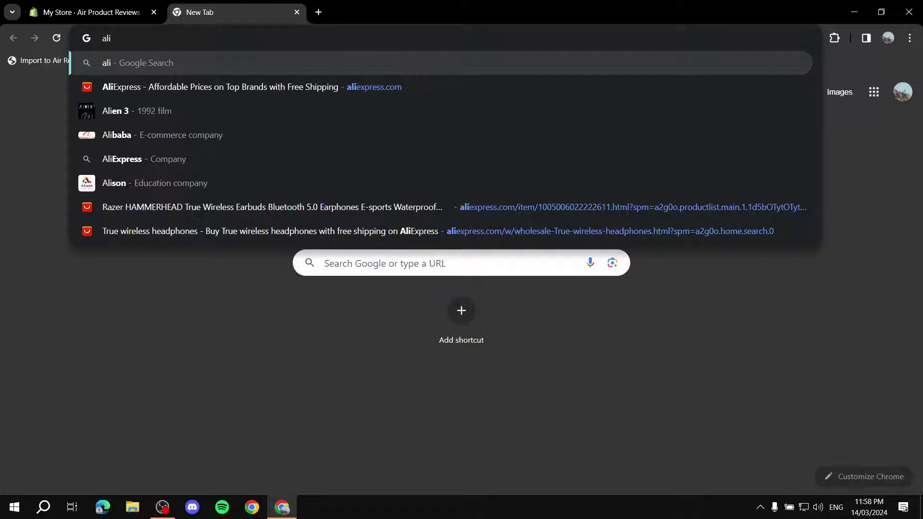
text(ex)
key(Return)
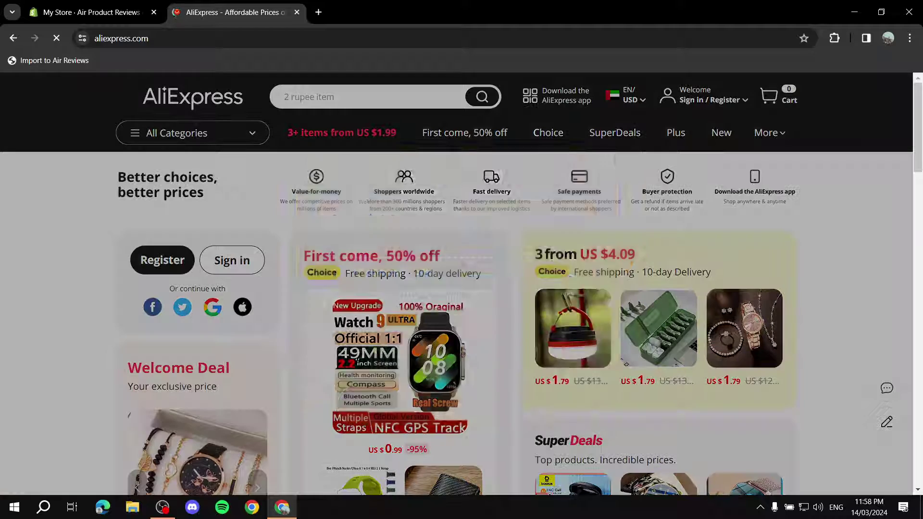
click(628, 160)
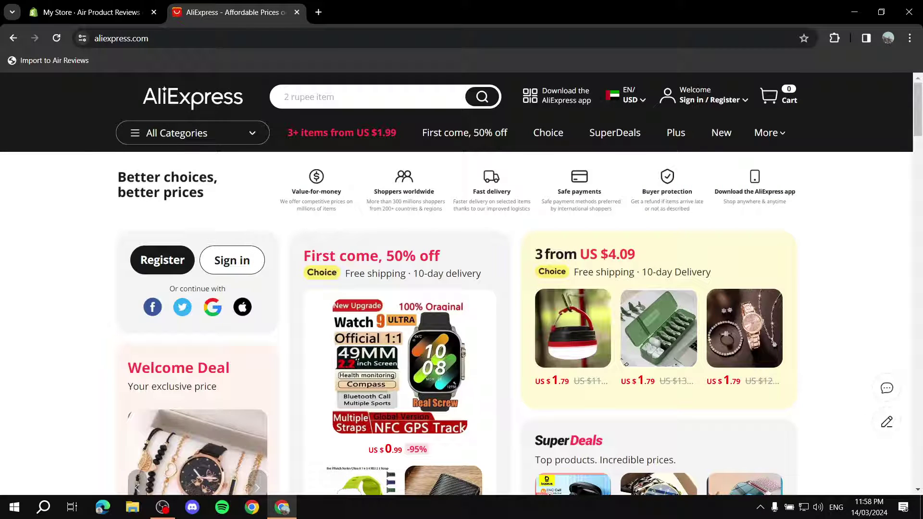
Search 'earbuds wireless', open the Lenovo GM2 Pro listing, and launch the Import to Air Reviews form.
click(367, 97)
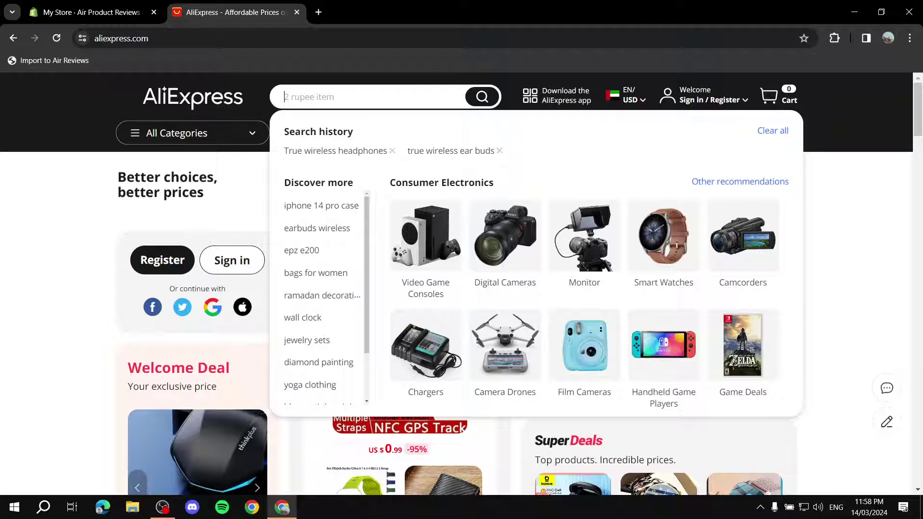
click(317, 228)
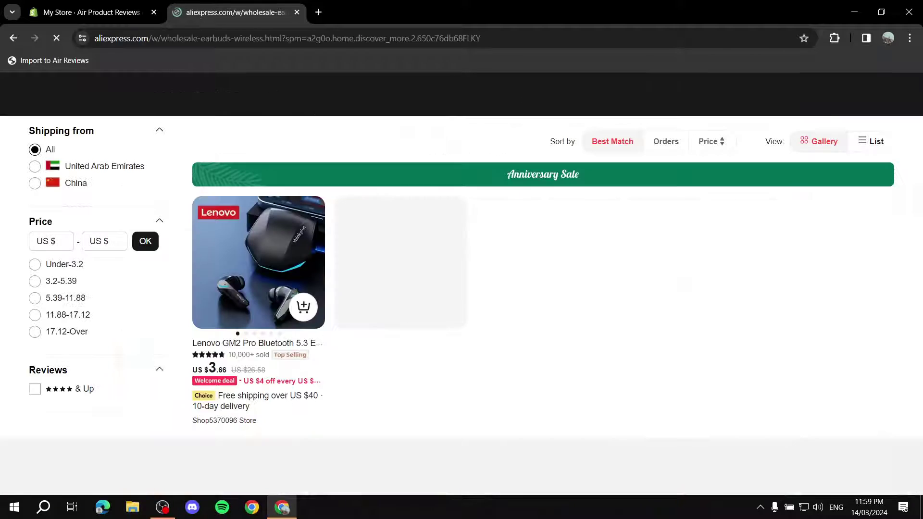
click(258, 269)
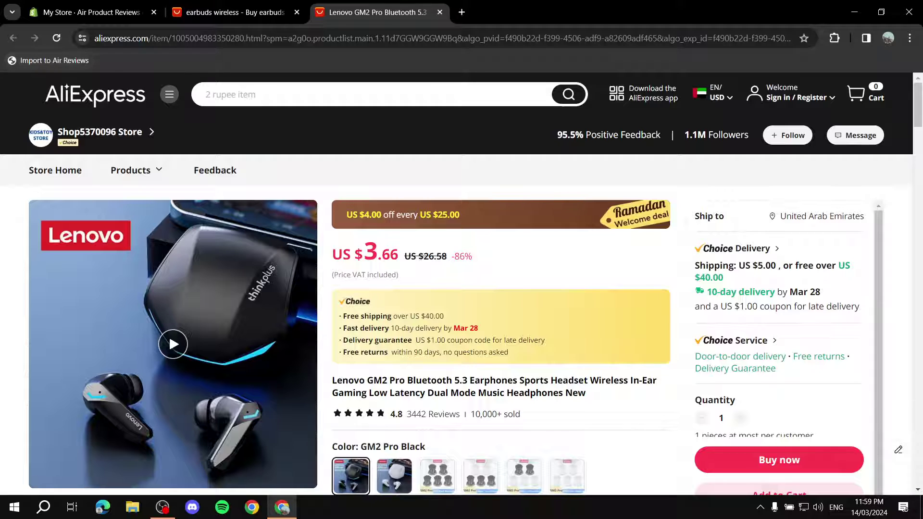
click(48, 60)
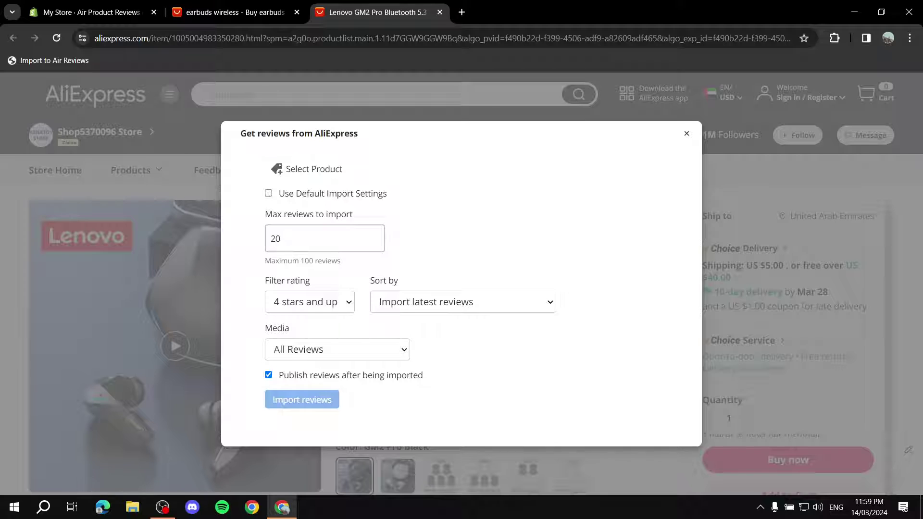
Import the earbuds reviews into Purple with max 50 and All reviews, then close the Lenovo tab.
click(307, 169)
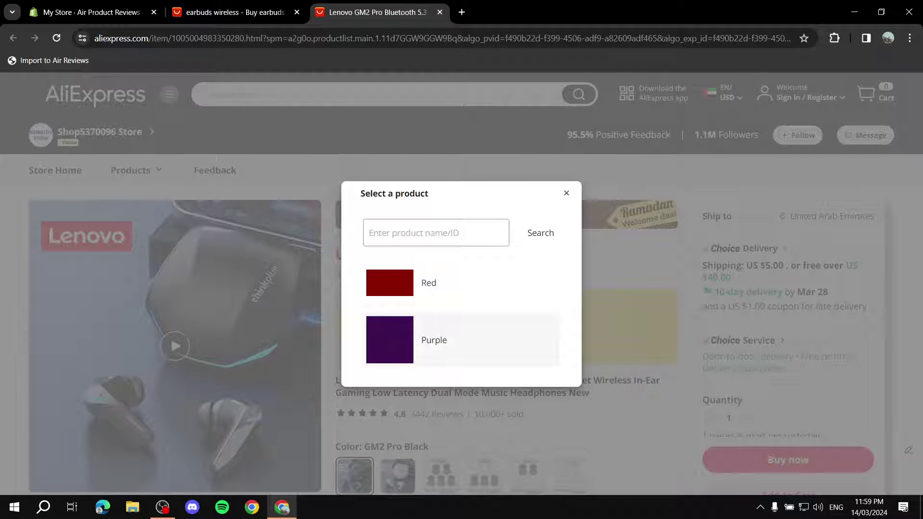
click(435, 340)
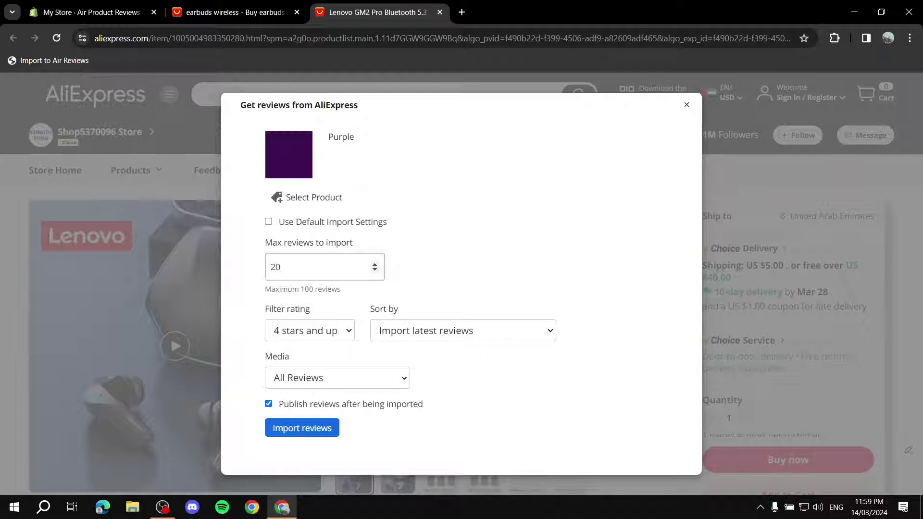
drag(308, 268, 268, 267)
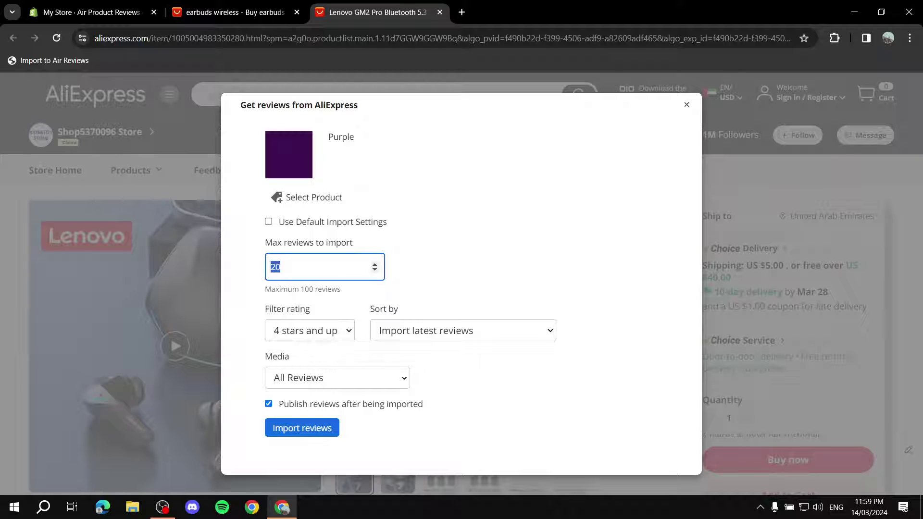
text(50)
click(310, 331)
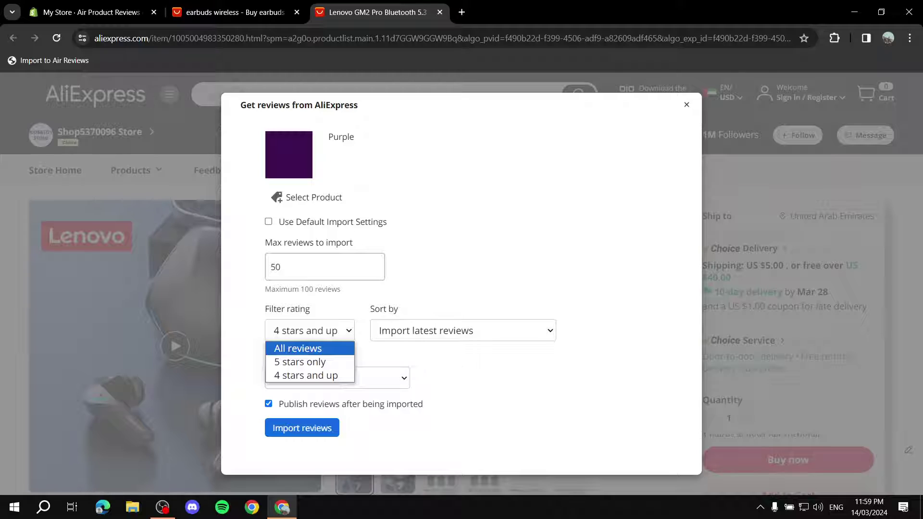
key(Return)
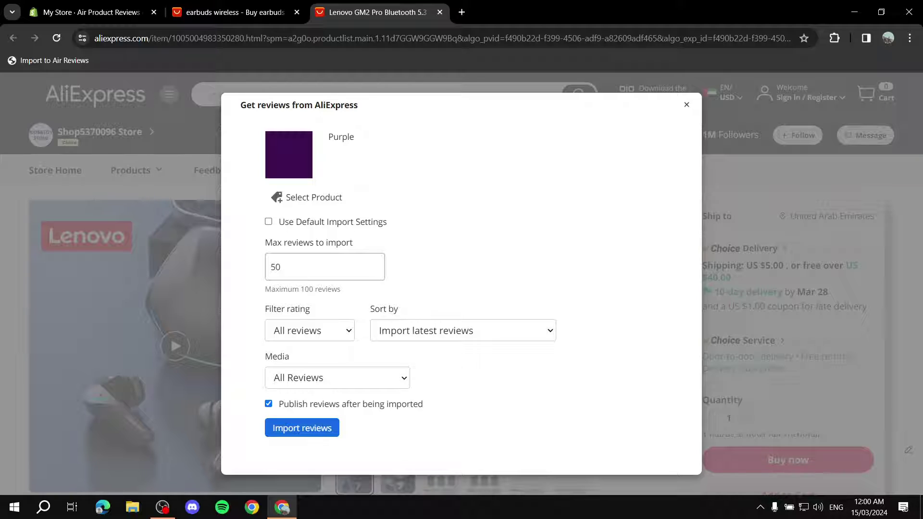
click(302, 428)
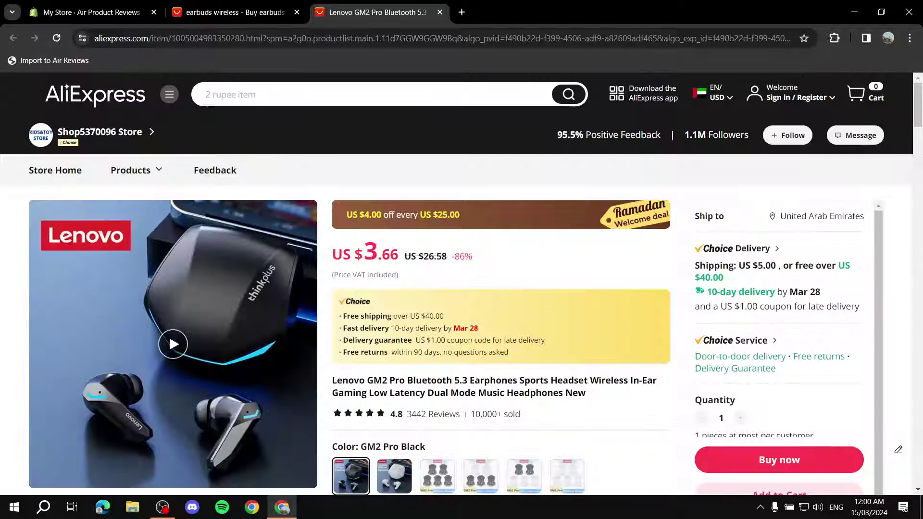
click(440, 12)
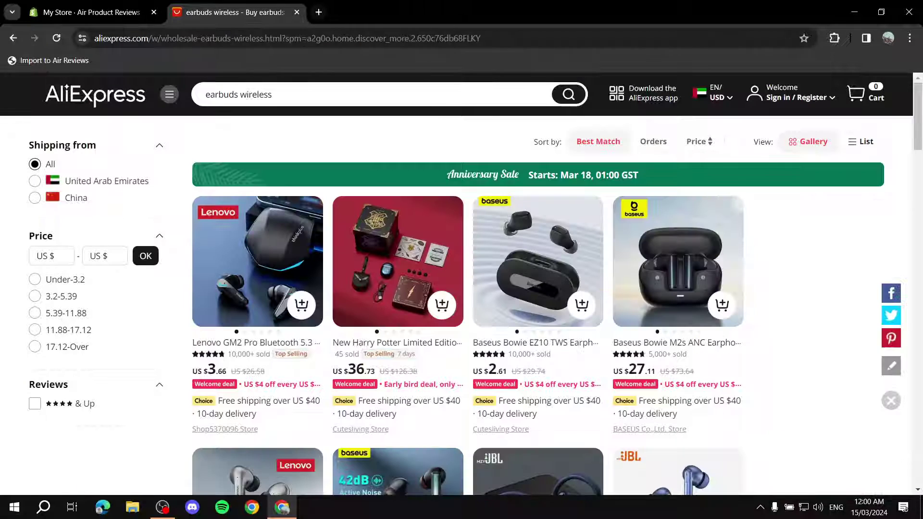
Close the results tab and open the Purple product page on the live online store.
click(297, 12)
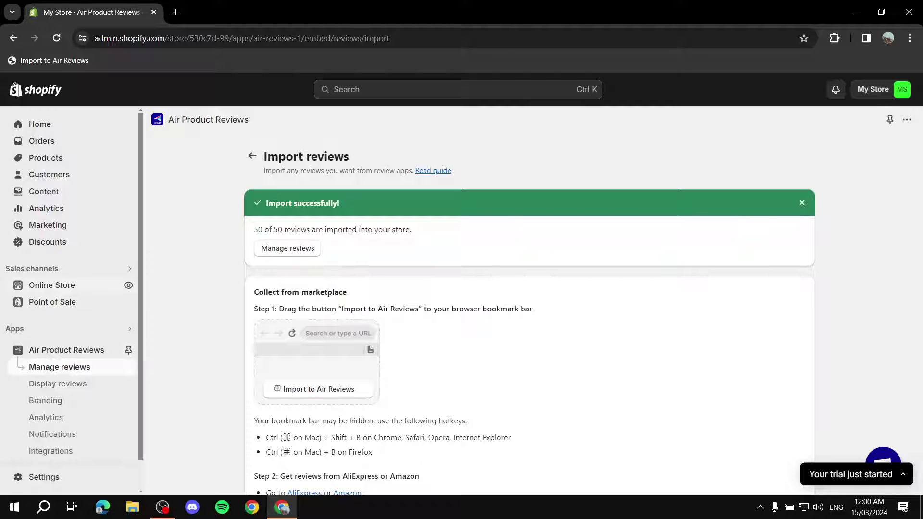
click(128, 286)
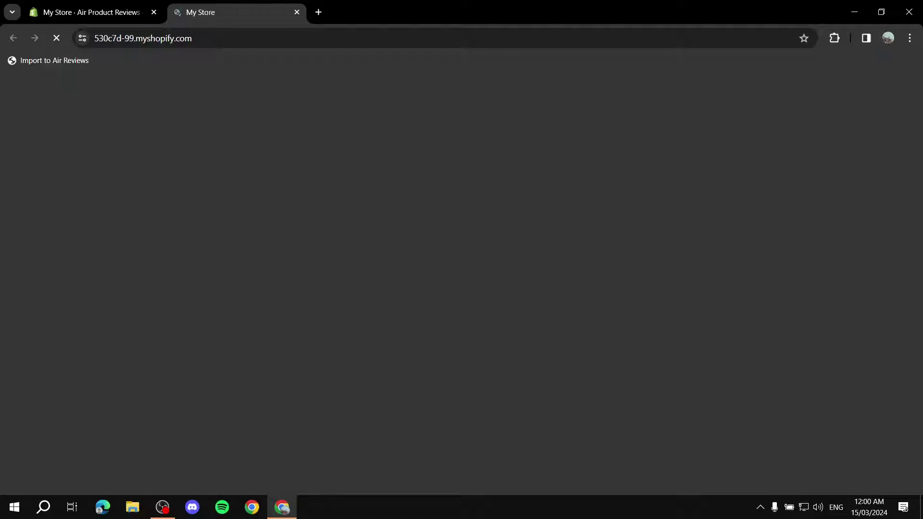
scroll(206, 192, down, 10)
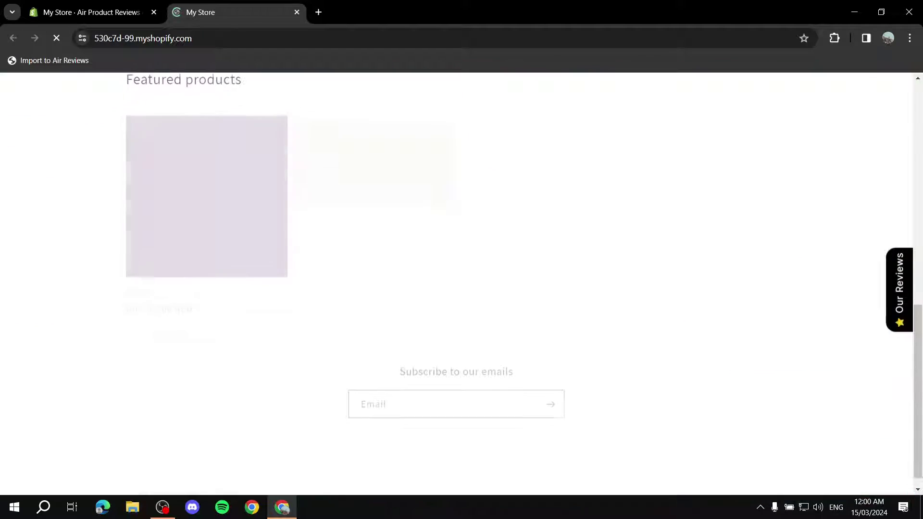
click(206, 192)
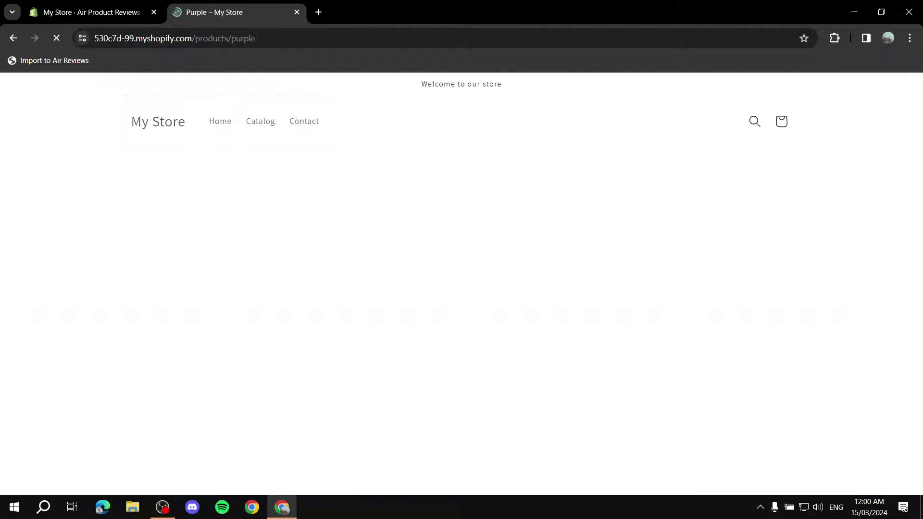
scroll(457, 284, down, 3)
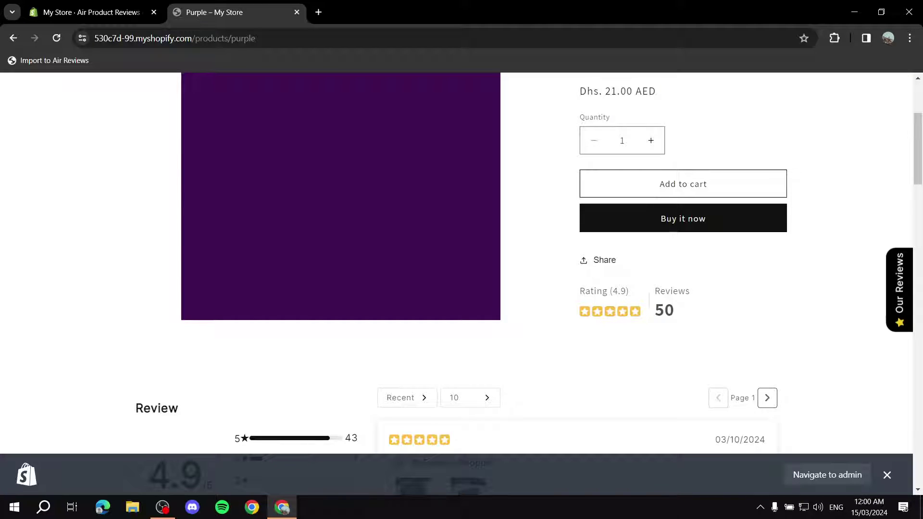
scroll(457, 284, down, 5)
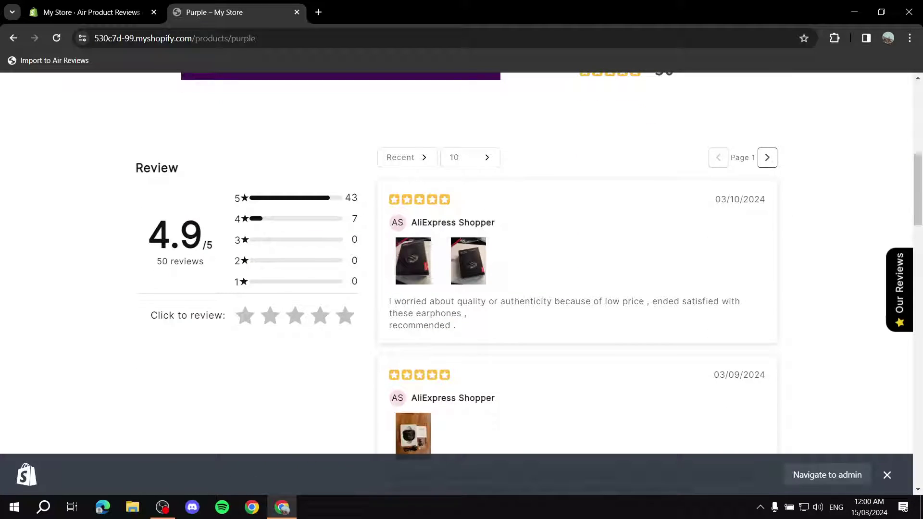
scroll(457, 283, down, 6)
scroll(457, 283, down, 3)
scroll(456, 284, up, 20)
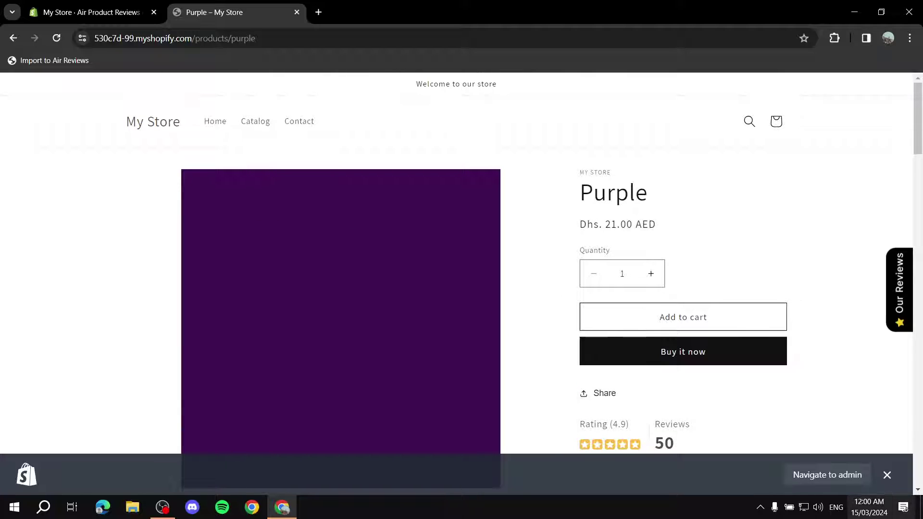
Hide the admin bar and check the Our Reviews popup showing 4.9 from 50 reviews.
click(887, 475)
click(900, 290)
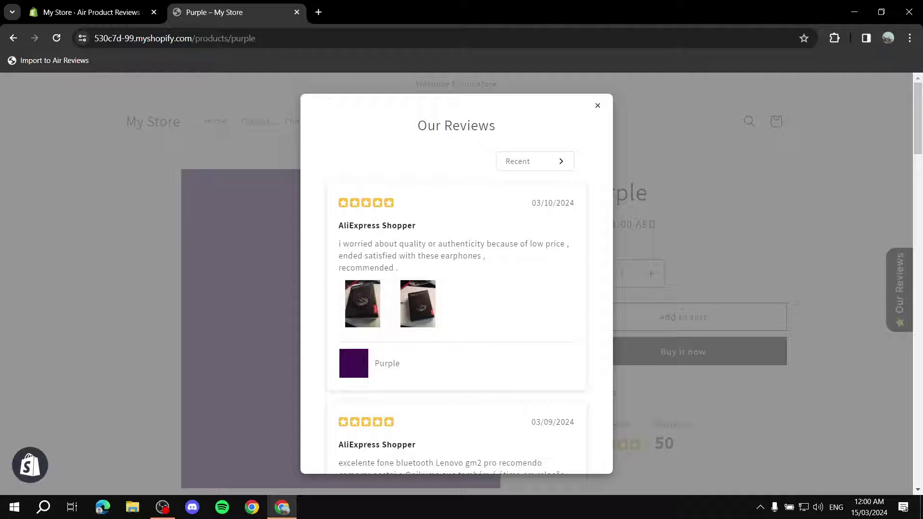
click(598, 105)
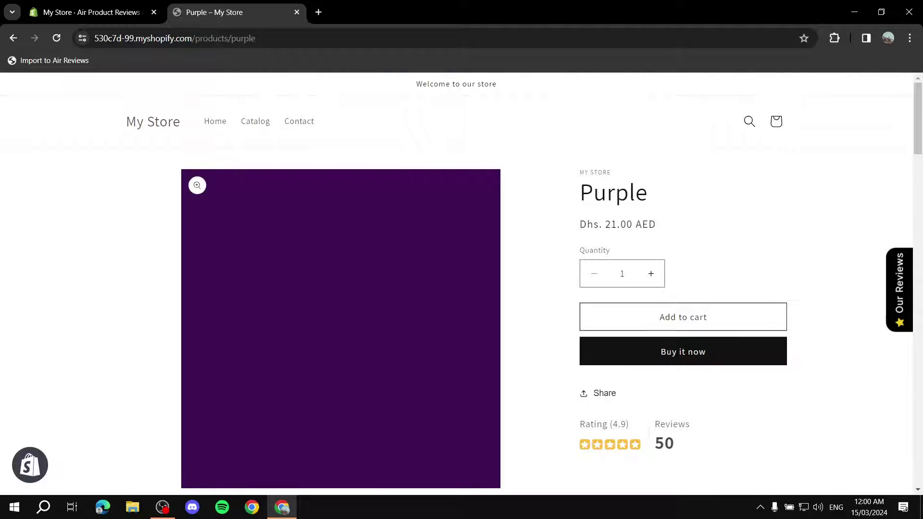
click(900, 290)
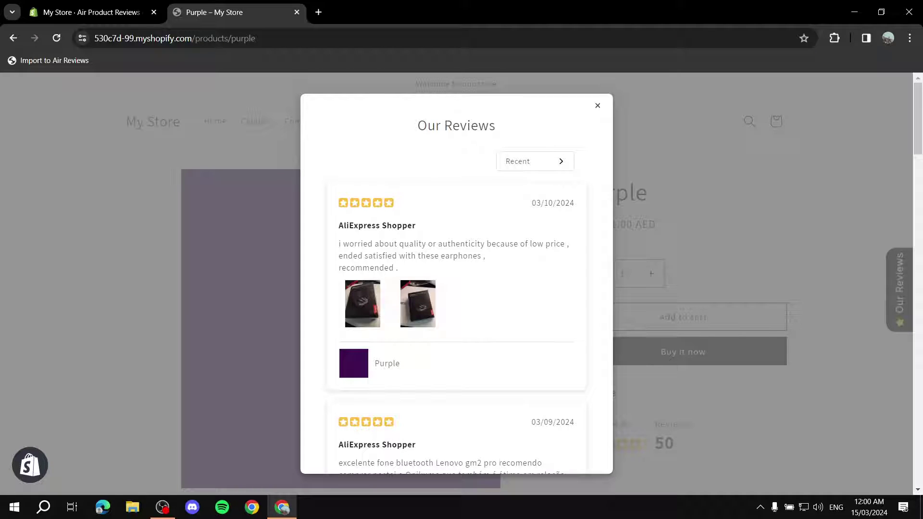
key(Escape)
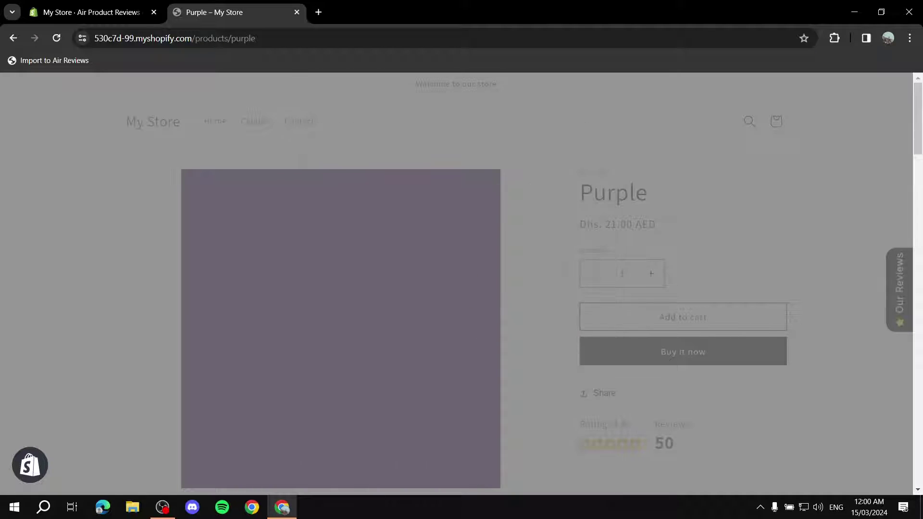
scroll(457, 289, down, 6)
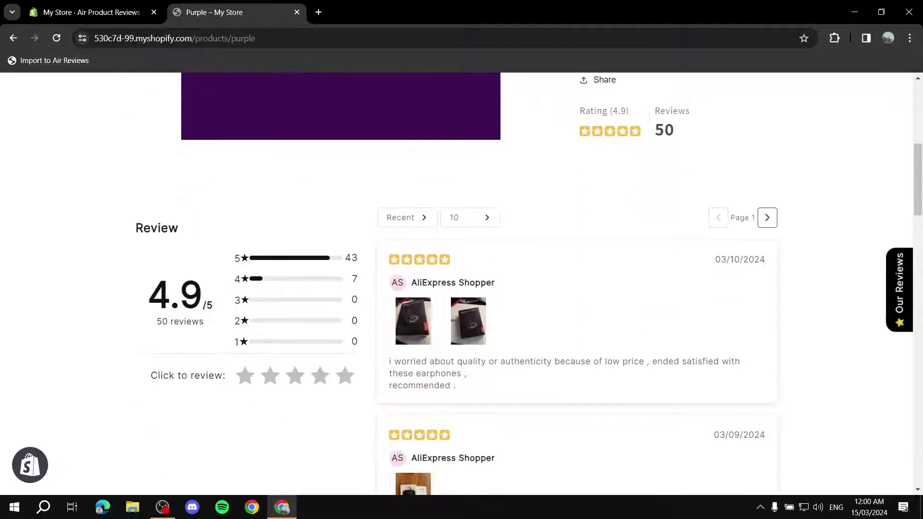
scroll(456, 289, up, 6)
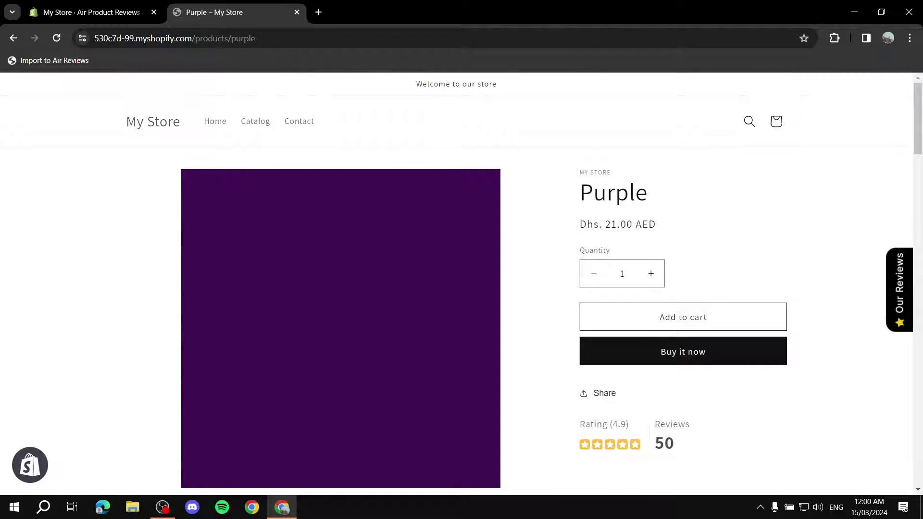